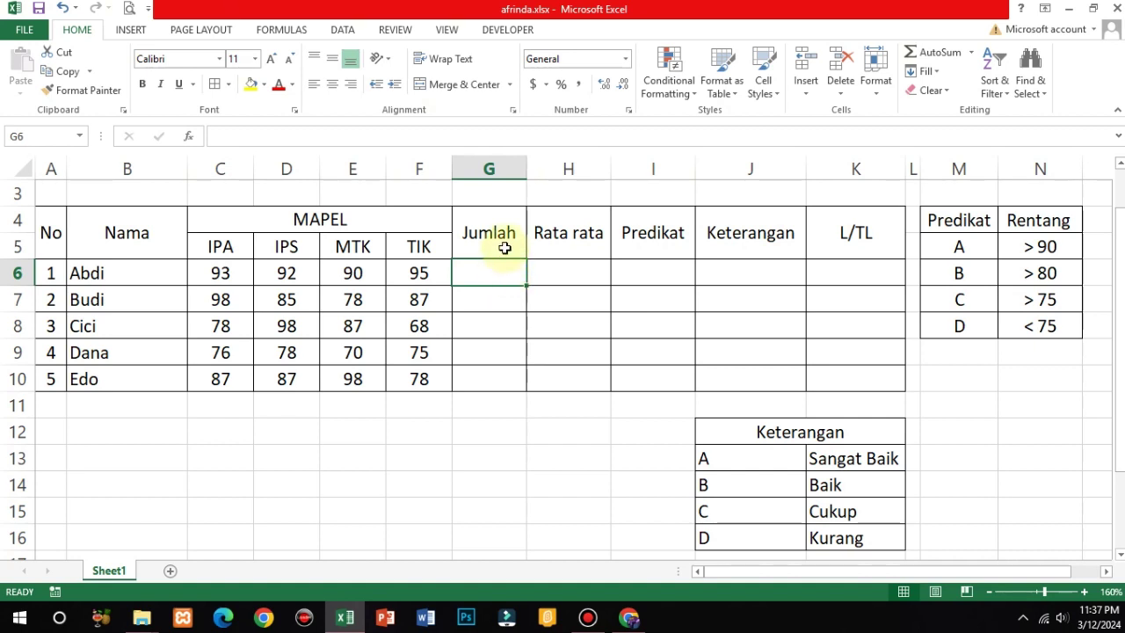
Step: Review the Jumlah, Rata rata, Predikat, Keterangan and L/TL columns that need filling in the grade table
{"action": "left_click", "coordinate": [552, 246]}
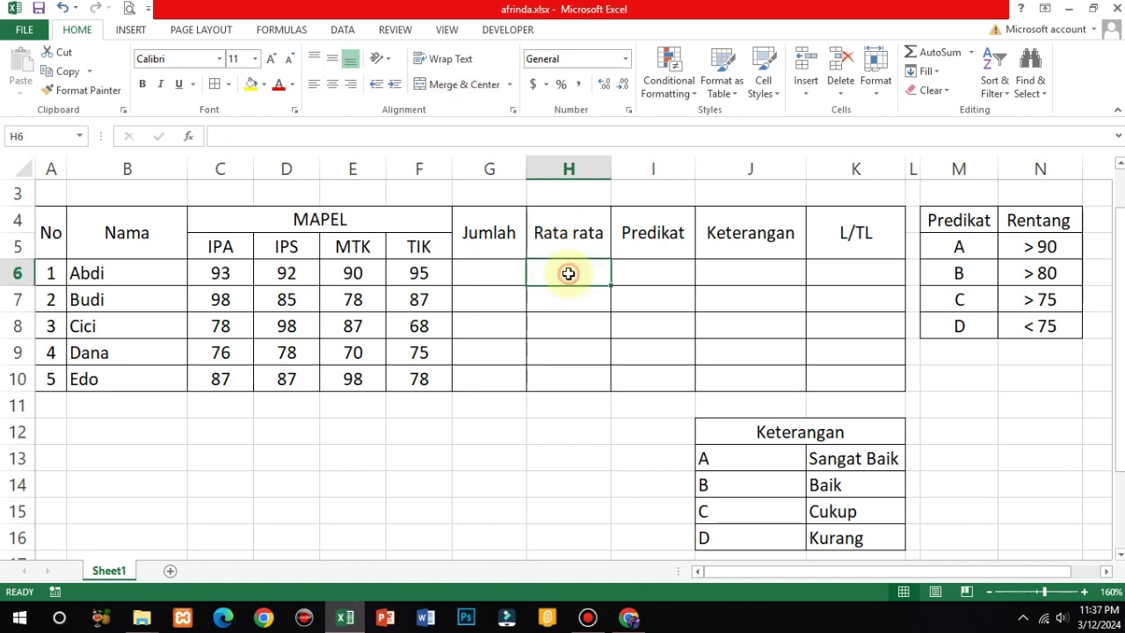
{"action": "left_click", "coordinate": [641, 243]}
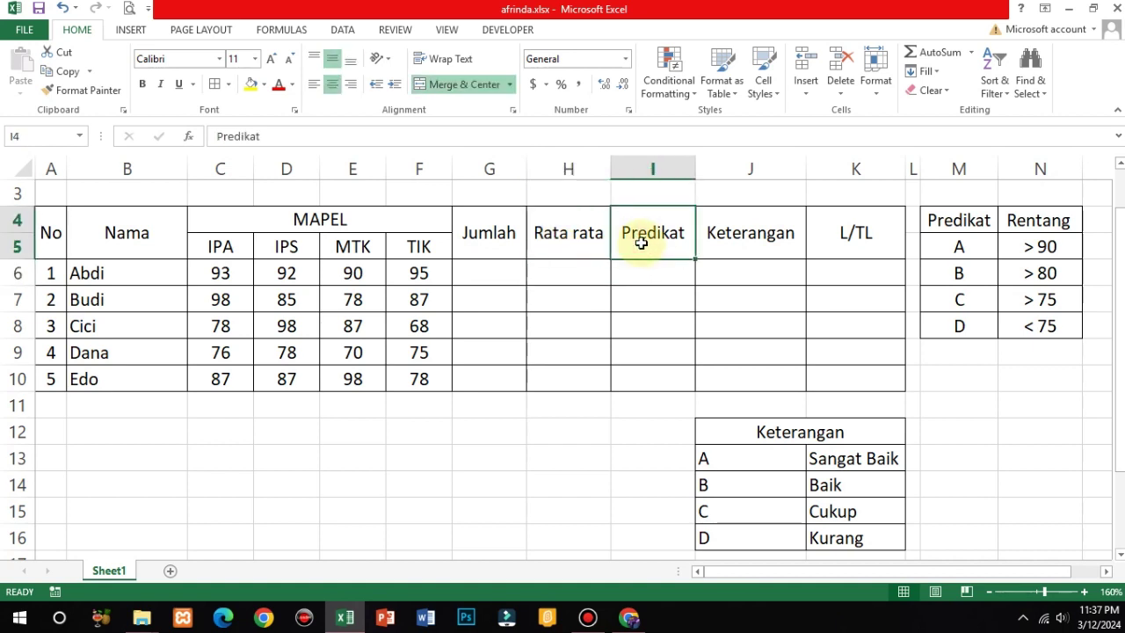
{"action": "left_click", "coordinate": [645, 271]}
{"action": "left_click", "coordinate": [595, 234]}
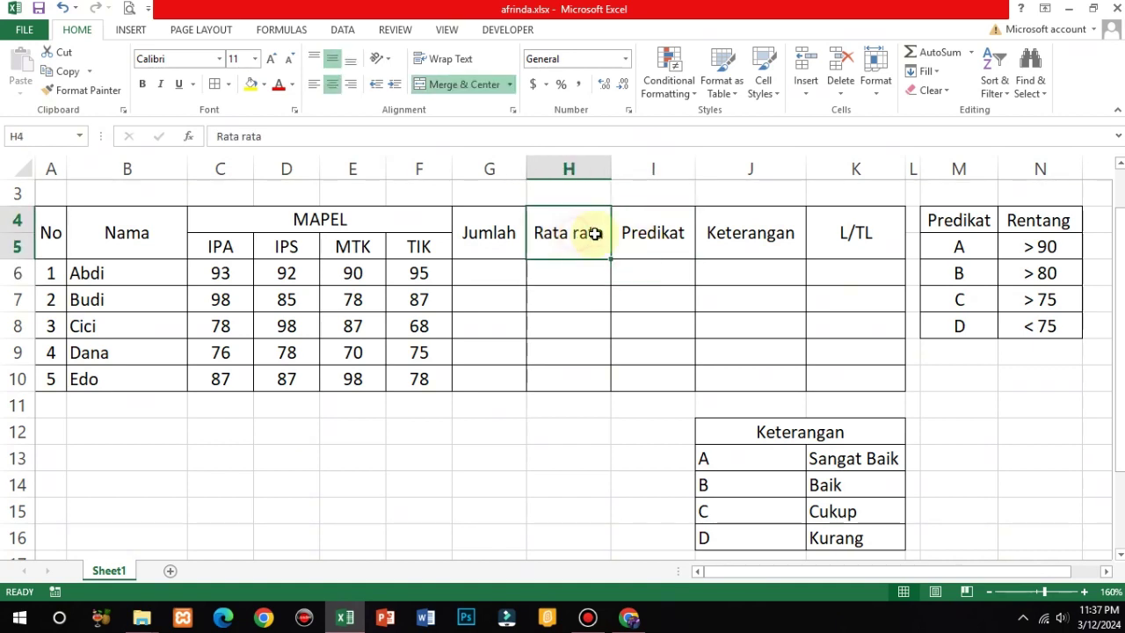
{"action": "left_click", "coordinate": [728, 243]}
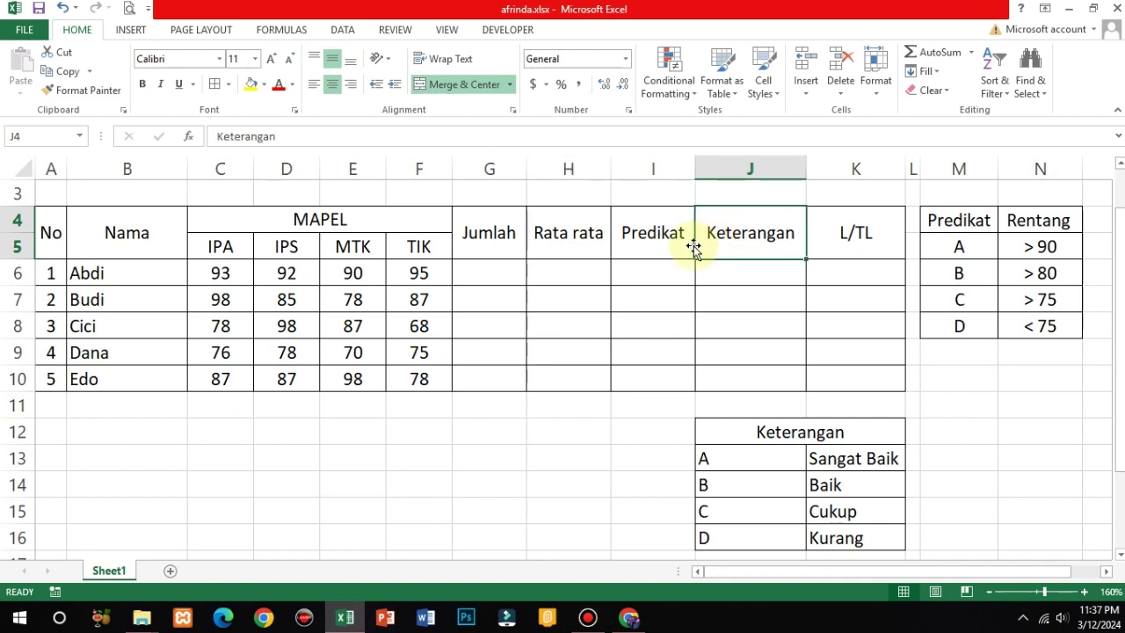
{"action": "left_click", "coordinate": [664, 242]}
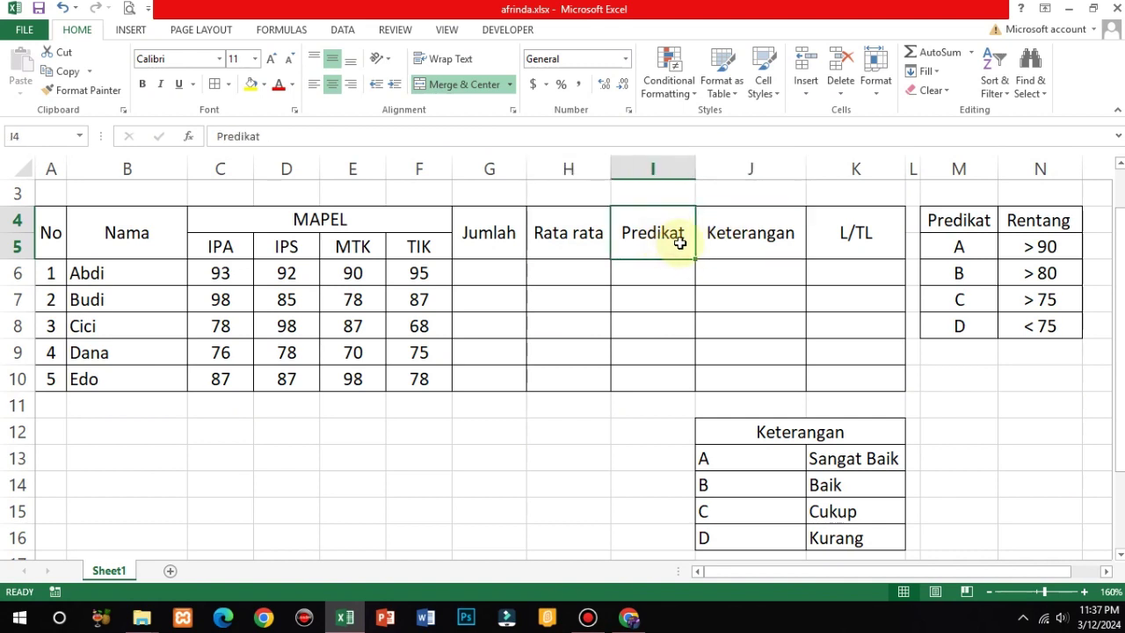
{"action": "left_click", "coordinate": [850, 246]}
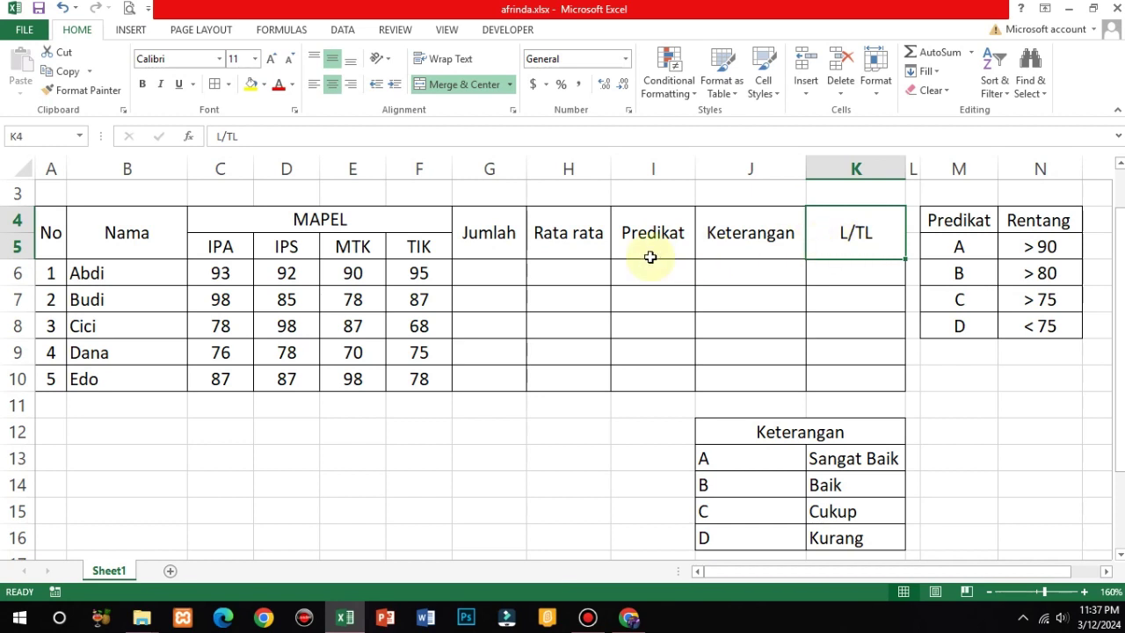
{"action": "left_click", "coordinate": [510, 277]}
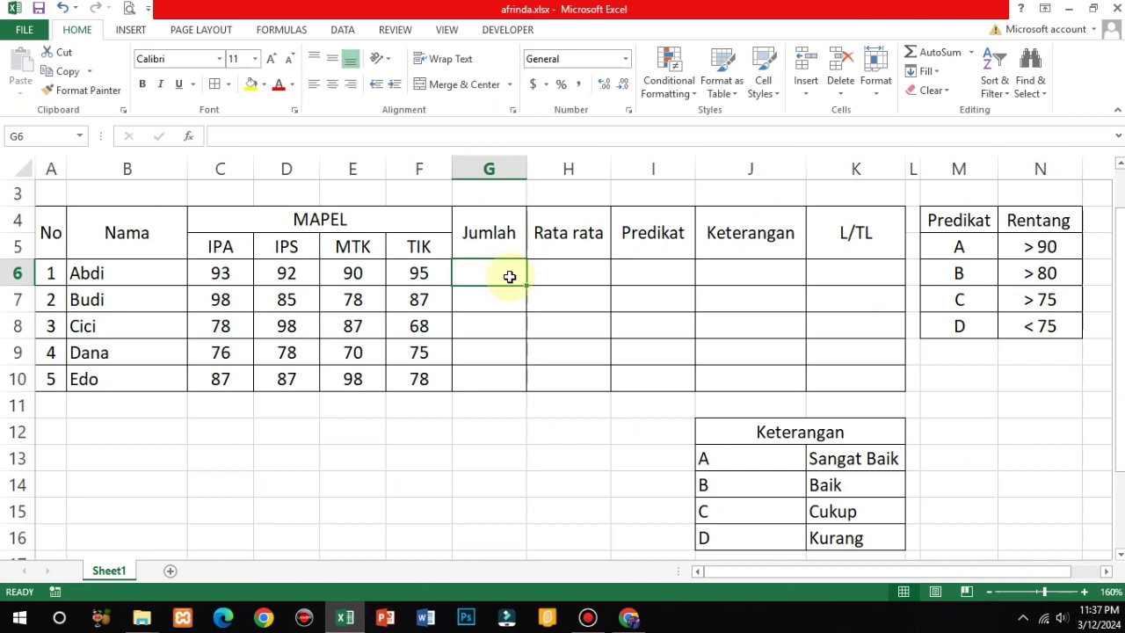
{"action": "type", "text": "="}
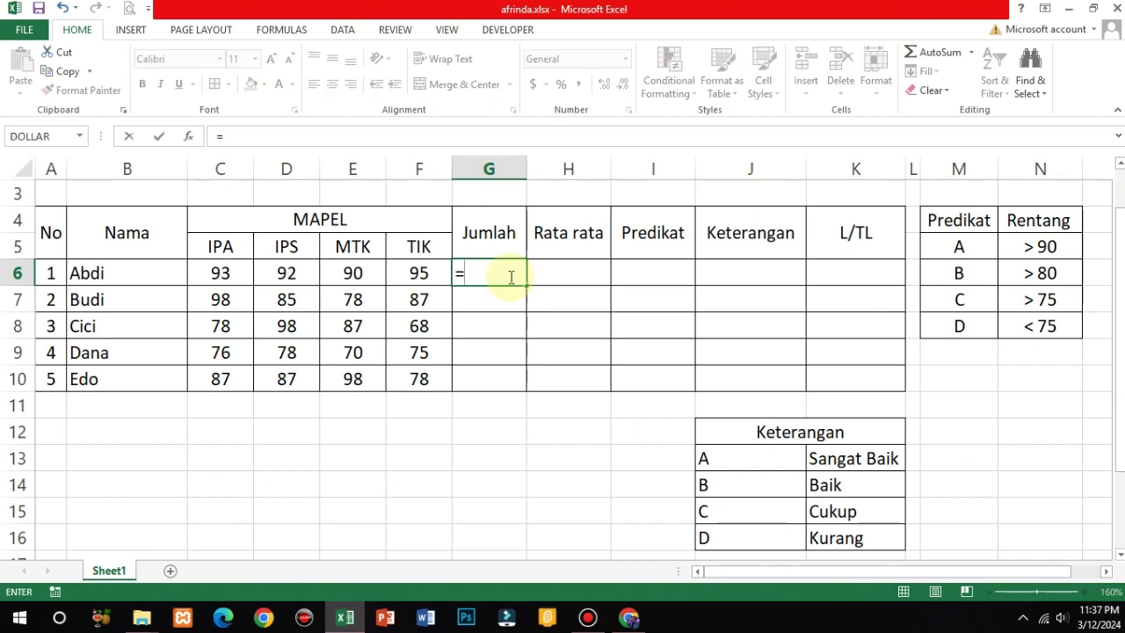
{"action": "key", "text": "Escape"}
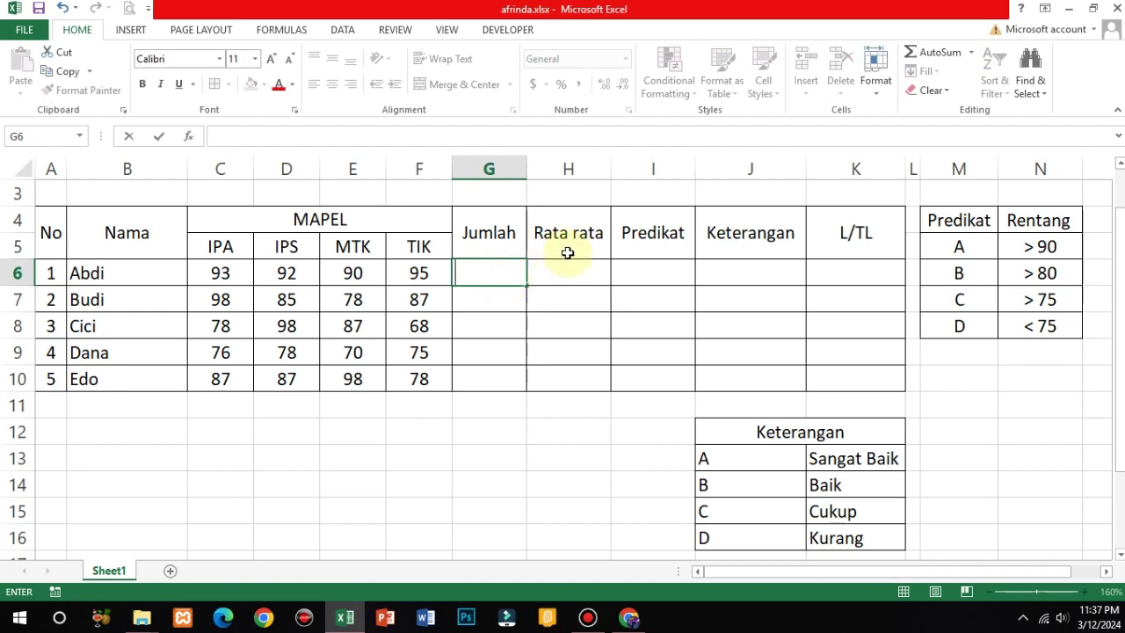
{"action": "left_click", "coordinate": [574, 277]}
Step: Total the first student's four subject scores in G6 with =SUM(C6:F6) and fill the formula down to G10
{"action": "left_click", "coordinate": [501, 274]}
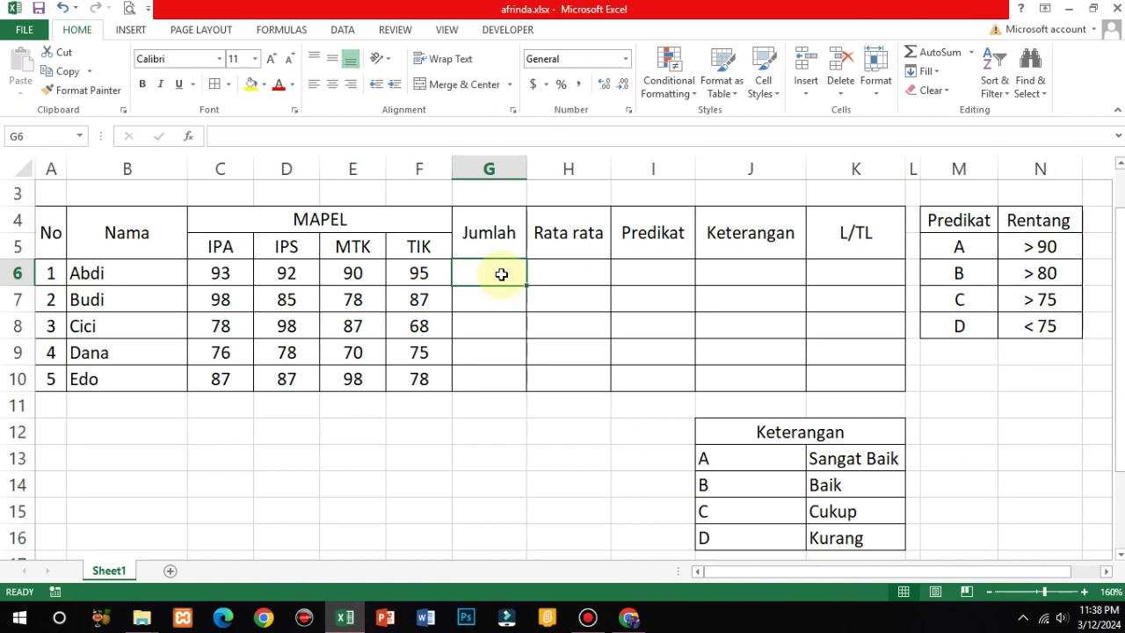
{"action": "type", "text": "=sum("}
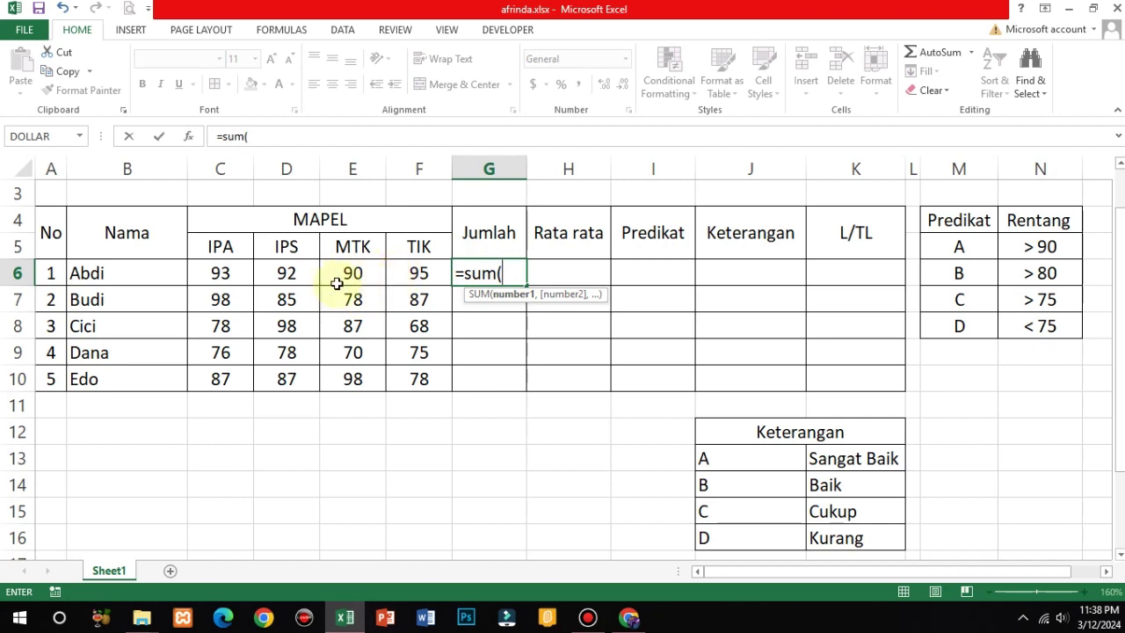
{"action": "left_click", "coordinate": [224, 274]}
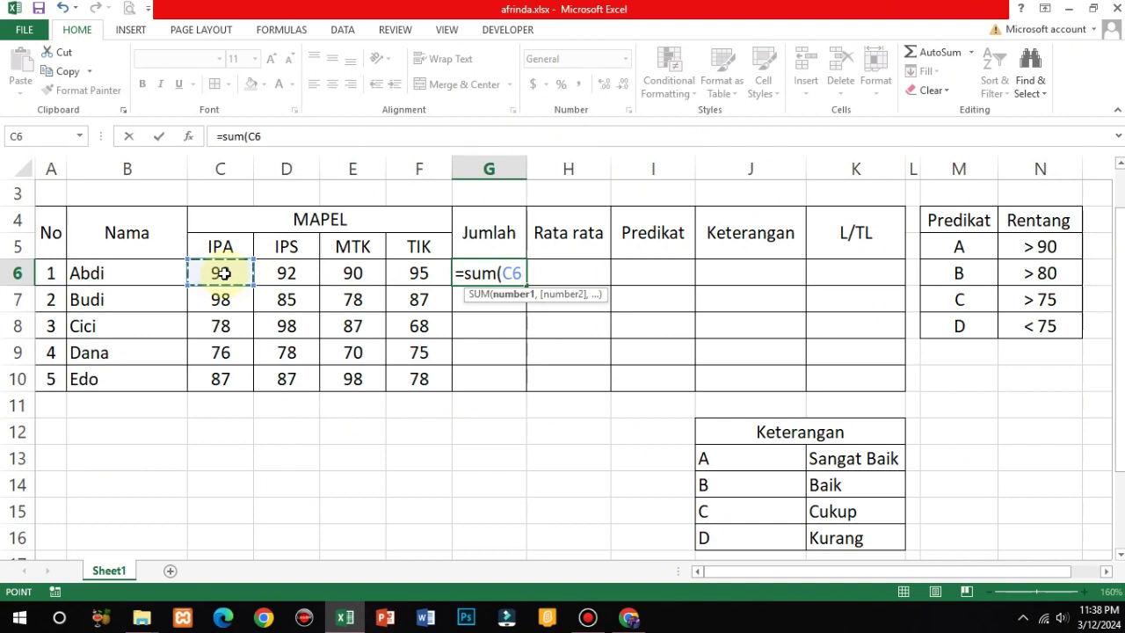
{"action": "left_click_drag", "start_coordinate": [224, 274], "coordinate": [351, 275]}
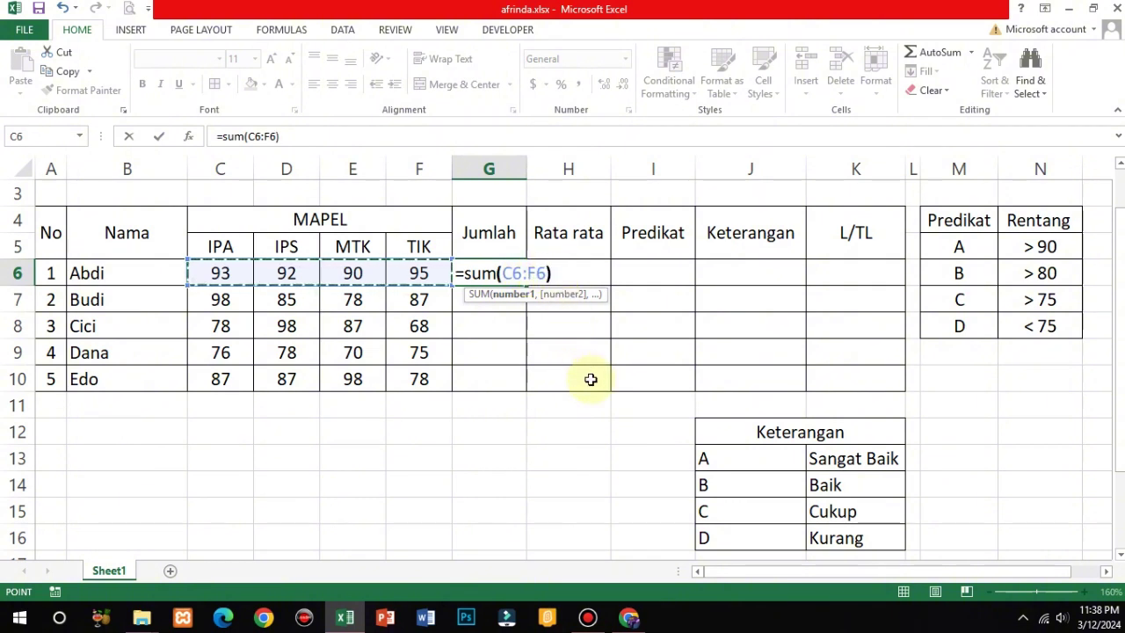
{"action": "key", "text": "Return"}
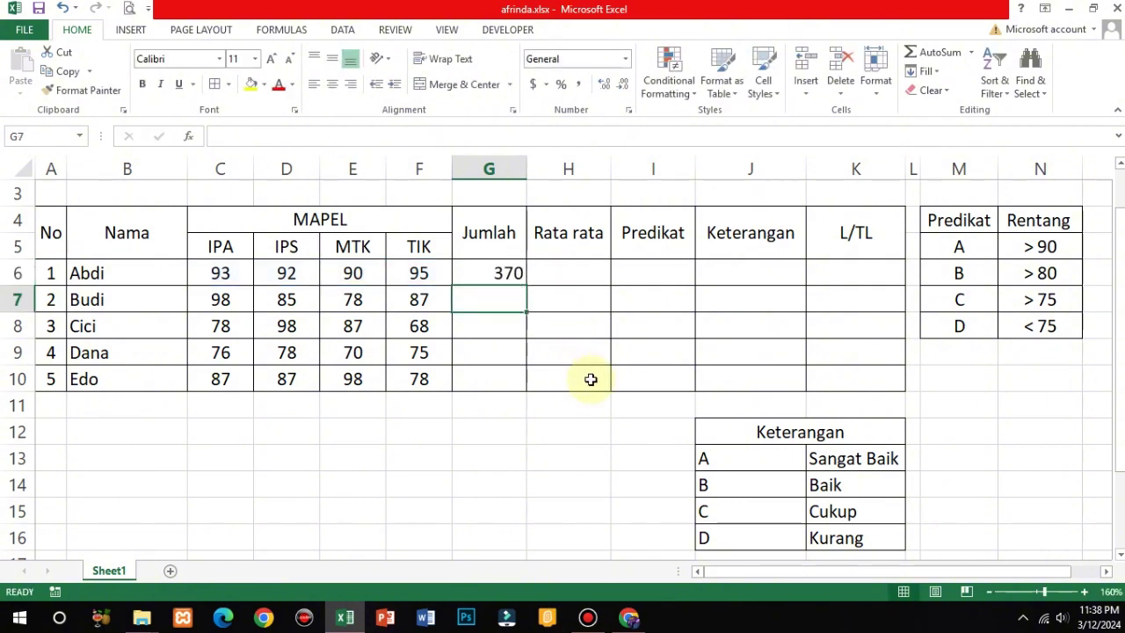
{"action": "left_click", "coordinate": [508, 277]}
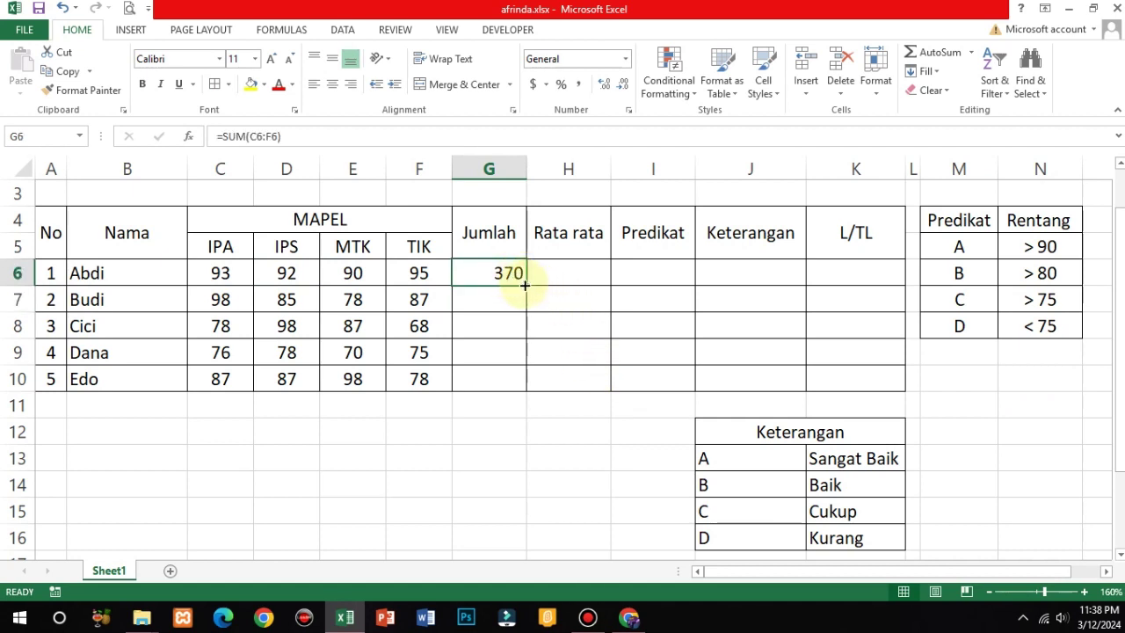
{"action": "left_click_drag", "start_coordinate": [524, 286], "coordinate": [521, 385]}
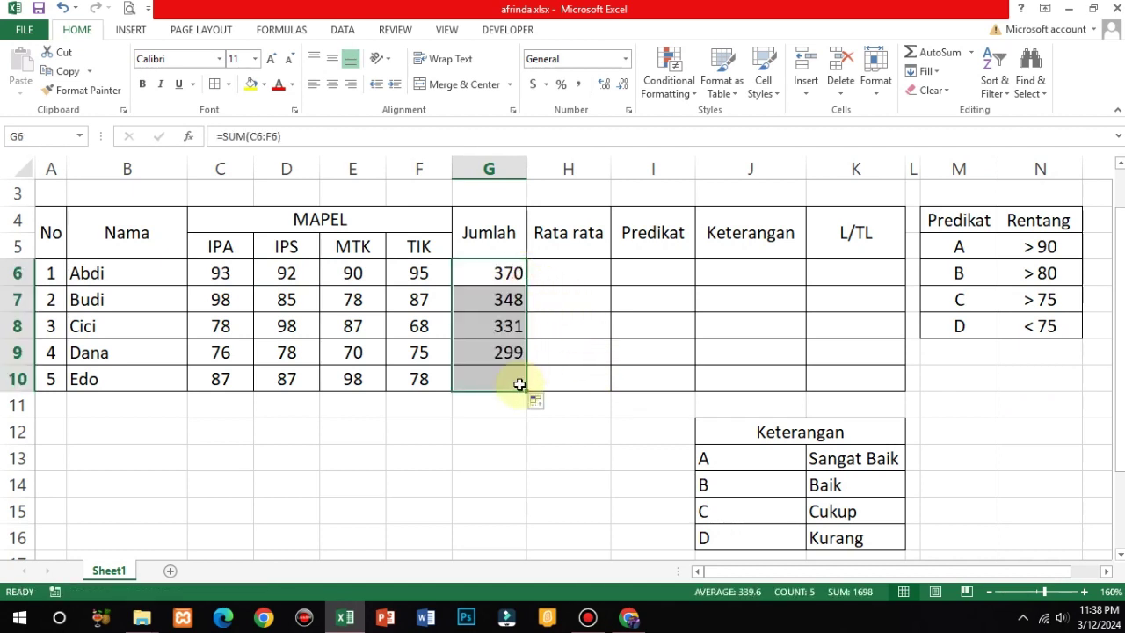
Step: Average the first student's four subject scores in H6 with =AVERAGE(C6:F6) and fill the formula down to H10
{"action": "left_click", "coordinate": [571, 278]}
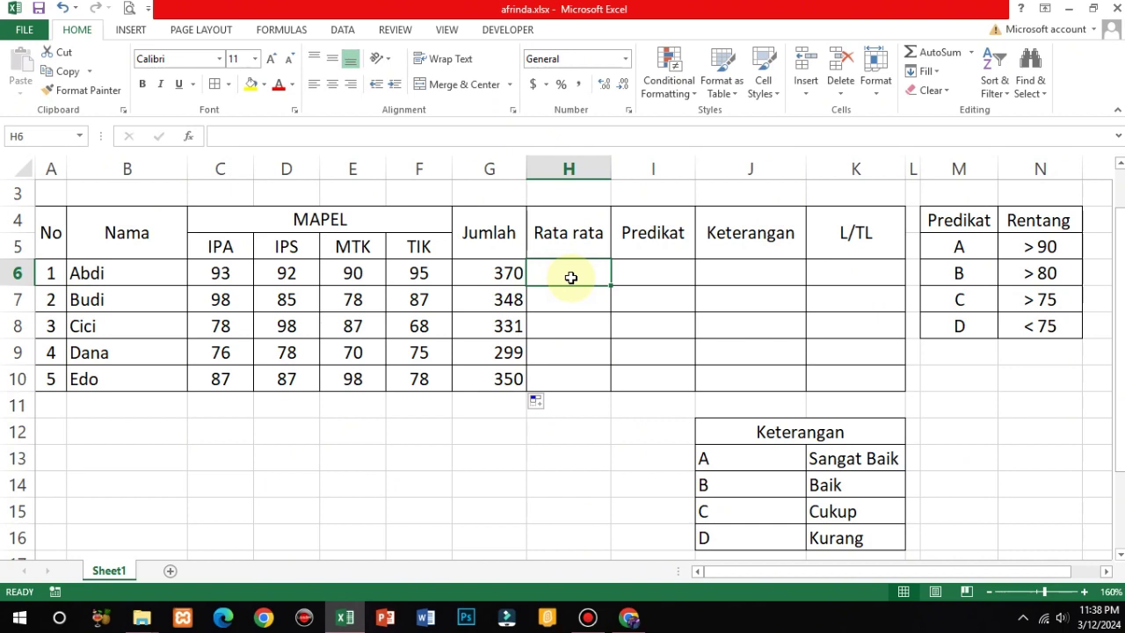
{"action": "type", "text": "="}
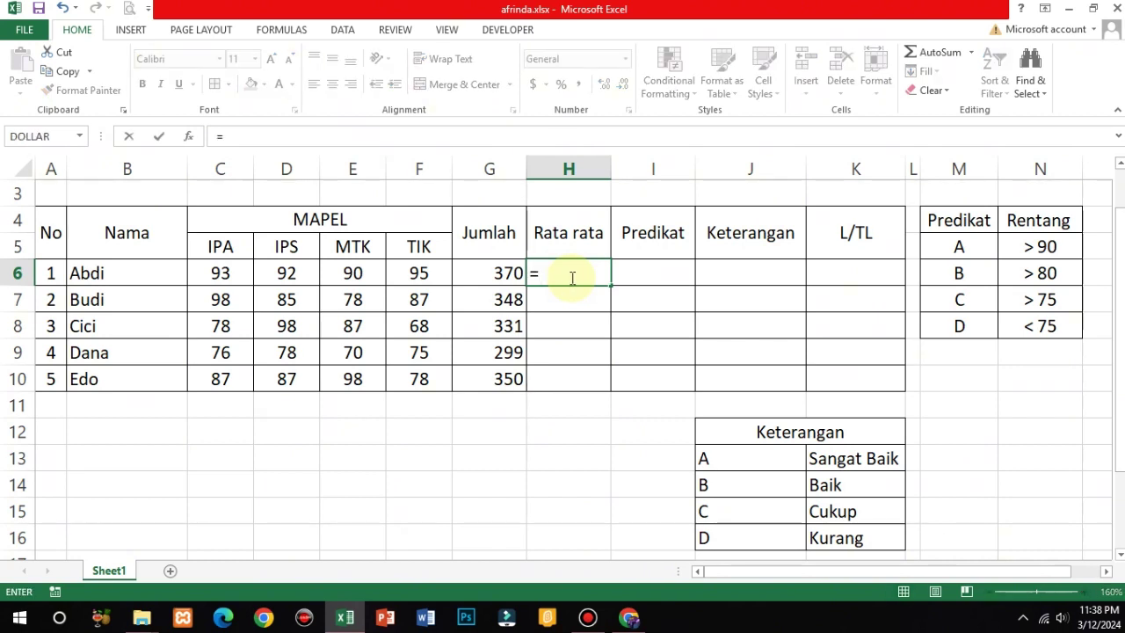
{"action": "type", "text": "average("}
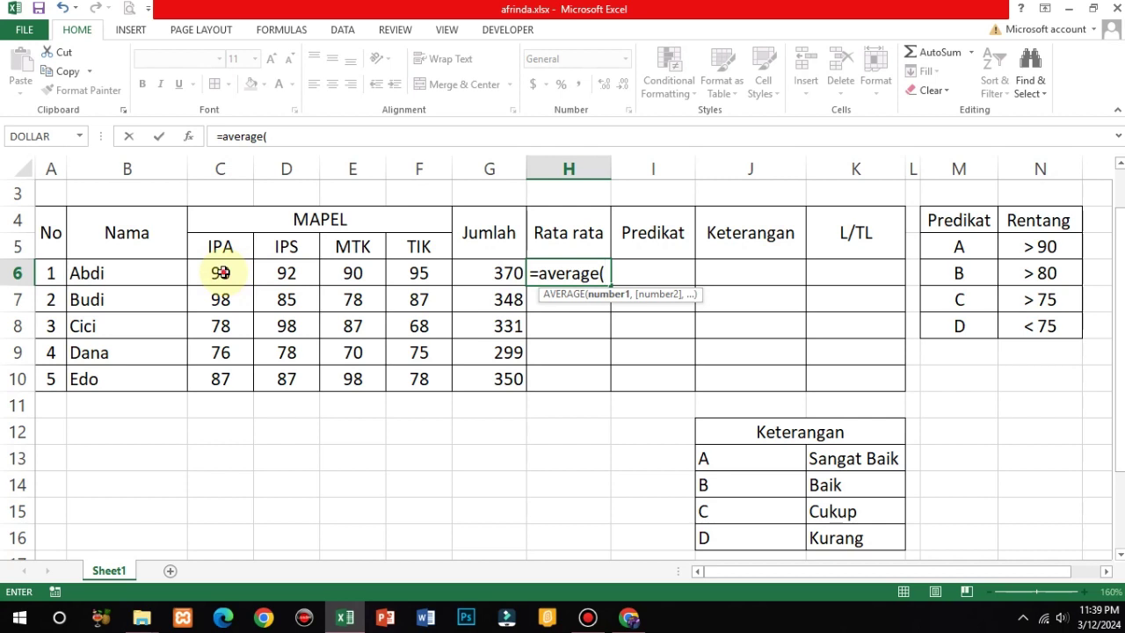
{"action": "left_click_drag", "start_coordinate": [220, 273], "coordinate": [422, 279]}
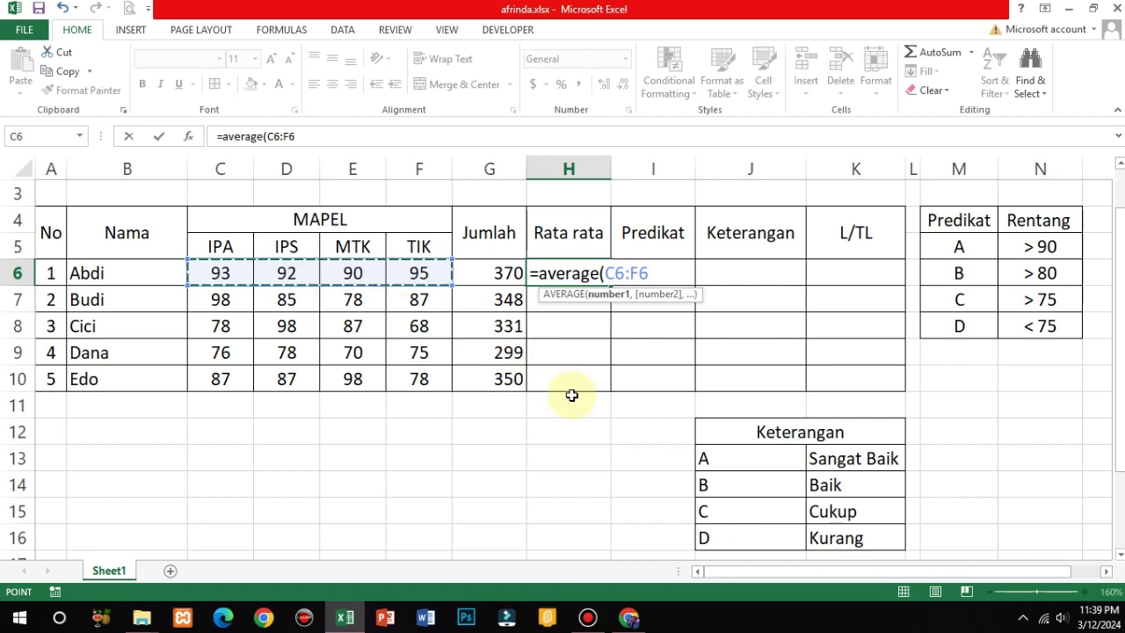
{"action": "key", "text": "BackSpace"}
{"action": "key", "text": "BackSpace"}
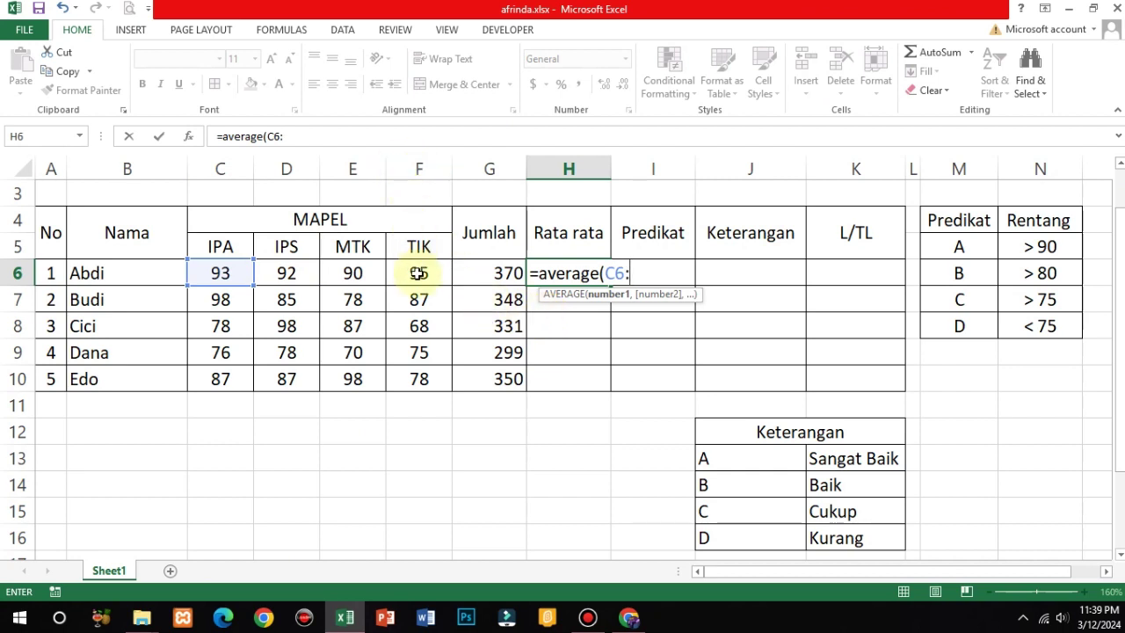
{"action": "type", "text": "F"}
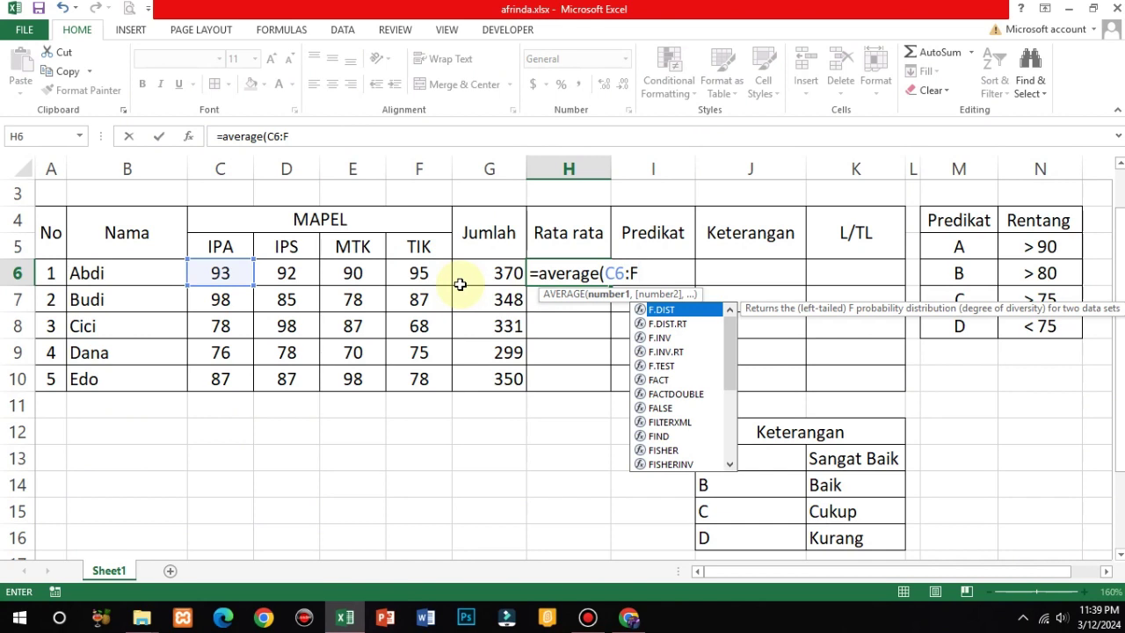
{"action": "type", "text": "6"}
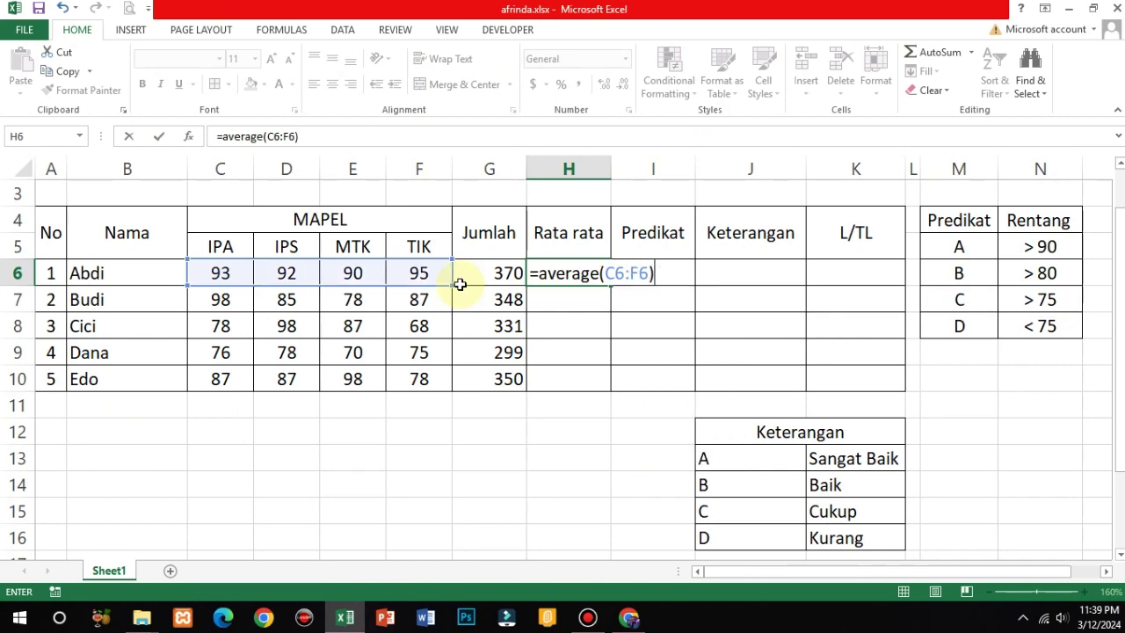
{"action": "type", "text": ")"}
{"action": "key", "text": "Return"}
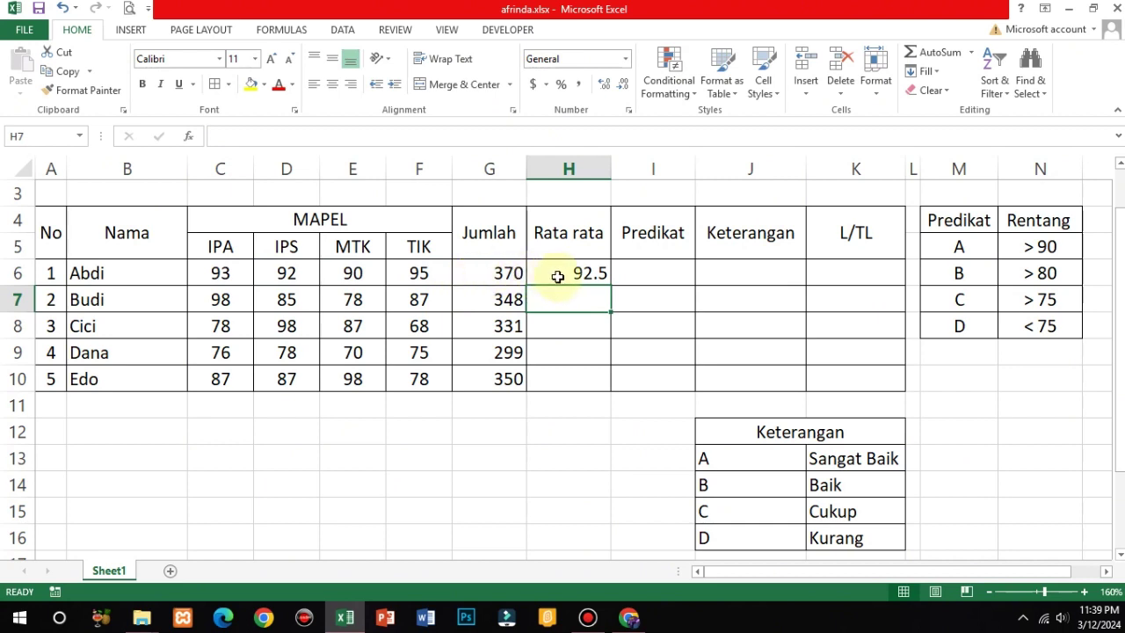
{"action": "left_click", "coordinate": [557, 277]}
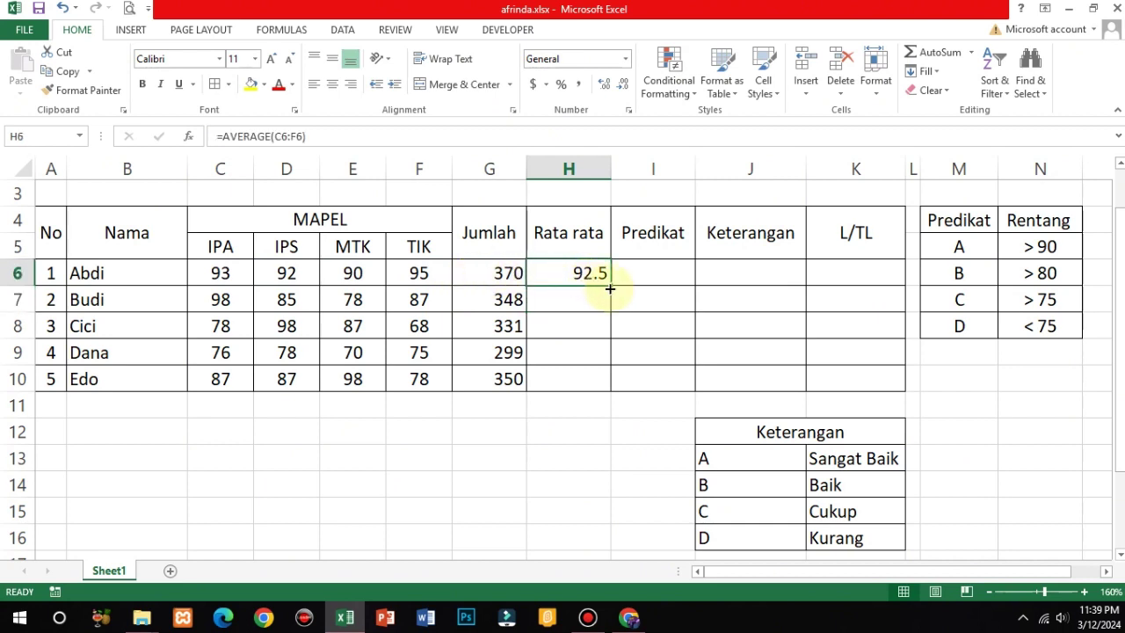
{"action": "left_click_drag", "start_coordinate": [610, 287], "coordinate": [606, 384]}
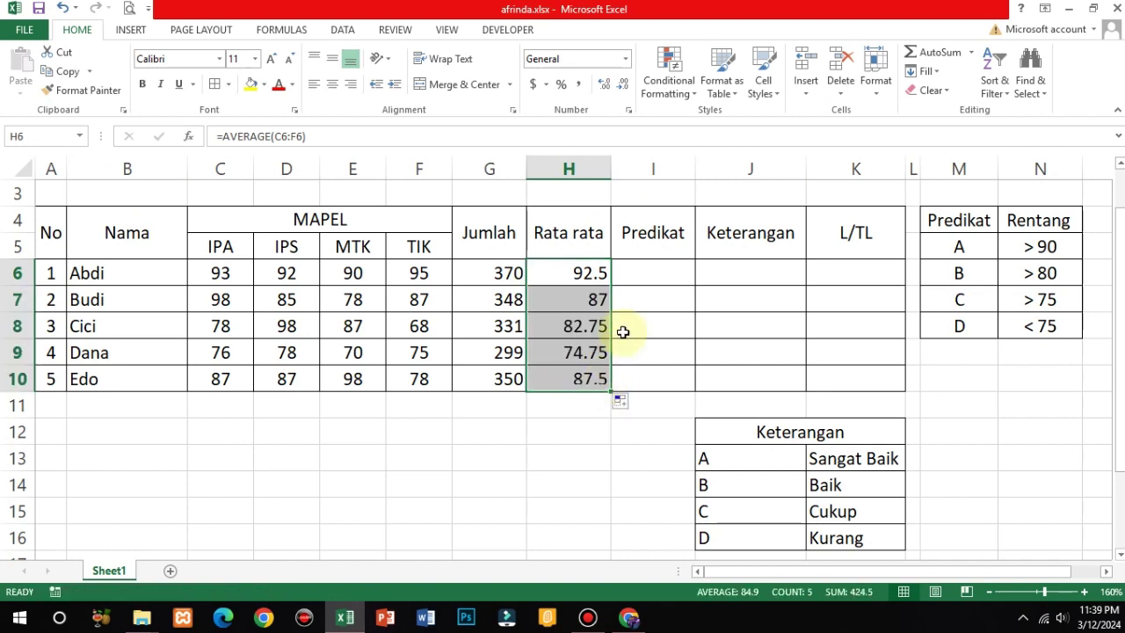
{"action": "left_click", "coordinate": [661, 277]}
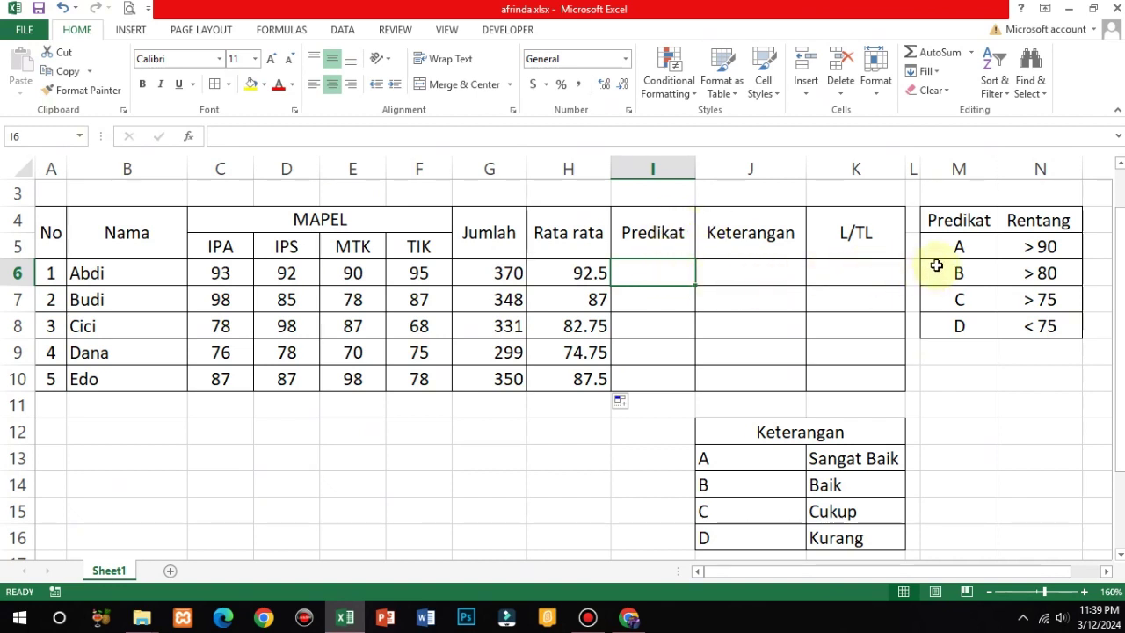
{"action": "left_click", "coordinate": [986, 224]}
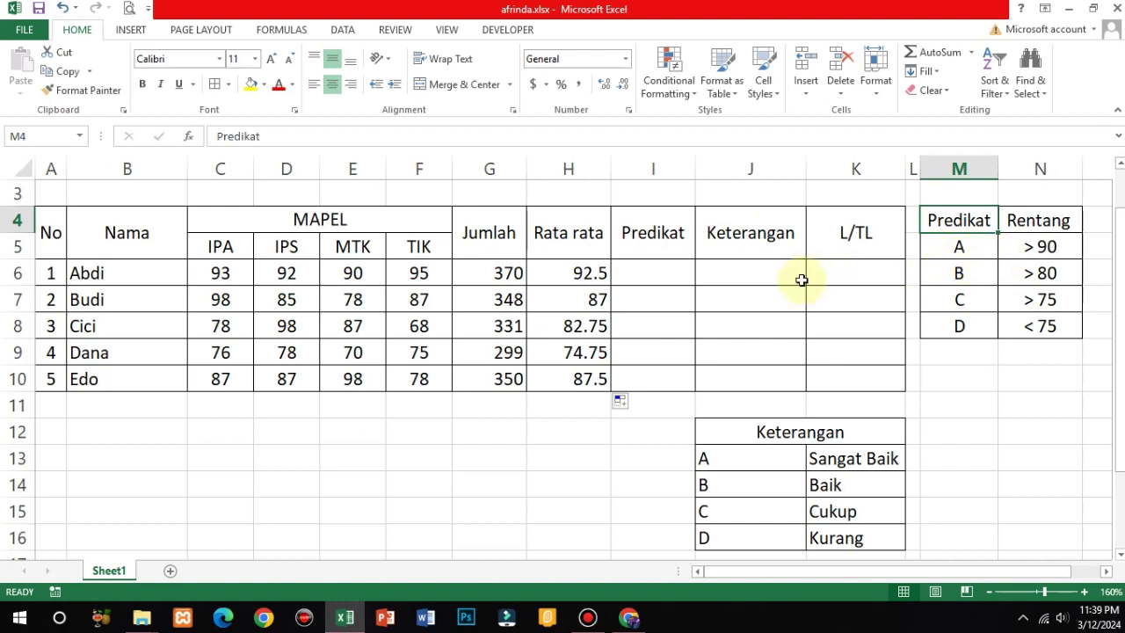
{"action": "left_click", "coordinate": [588, 273]}
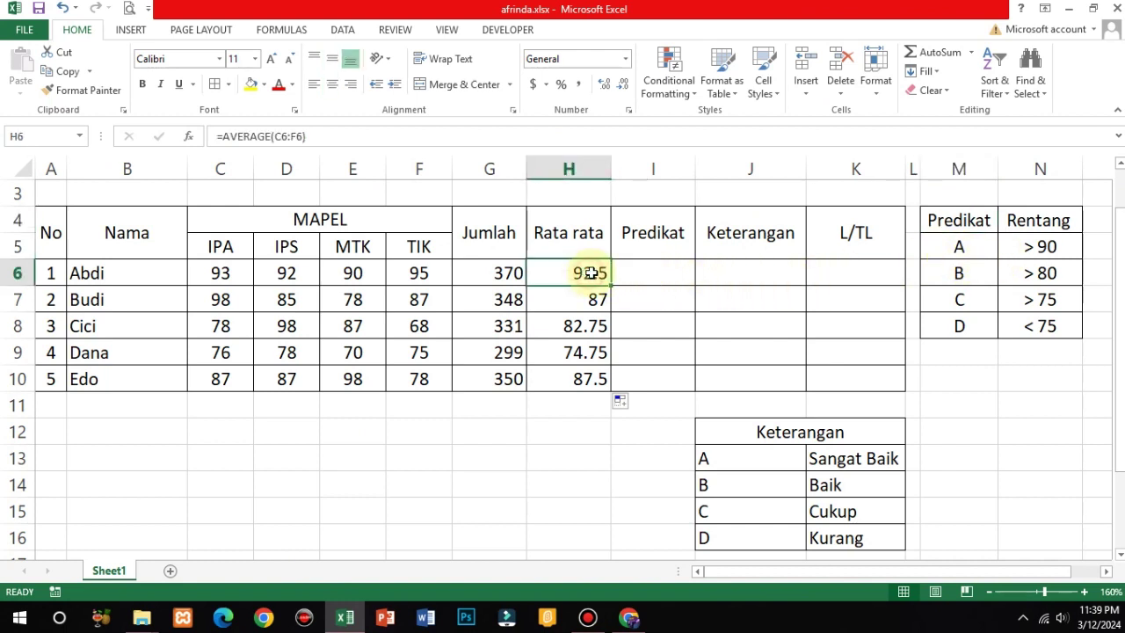
{"action": "left_click", "coordinate": [642, 276]}
{"action": "left_click", "coordinate": [576, 275]}
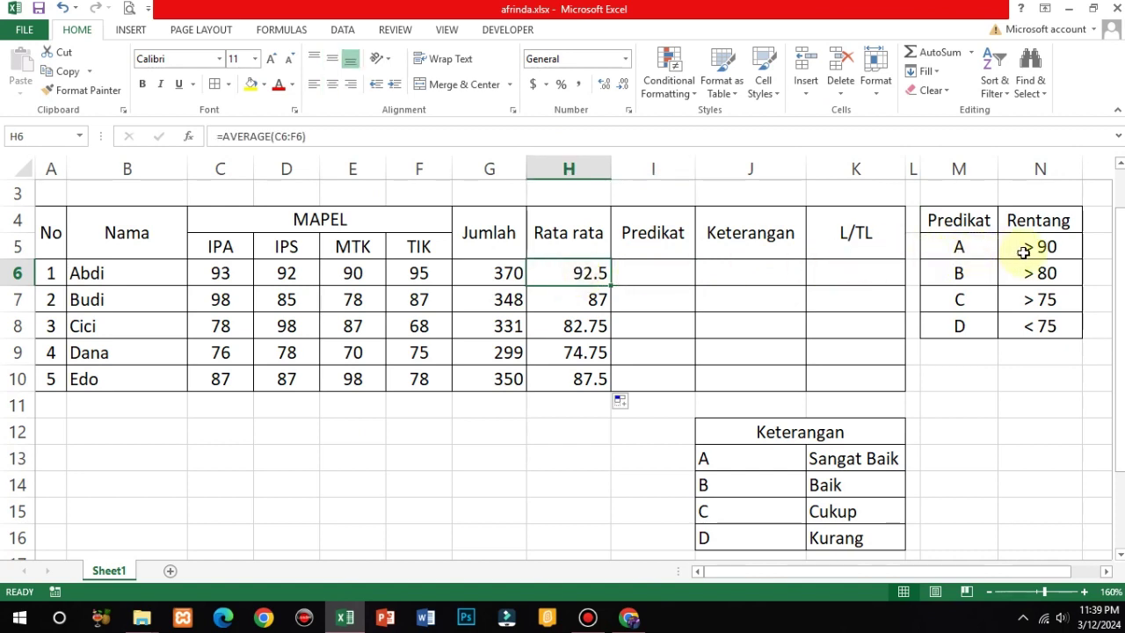
Step: Start an IF formula in I6 that returns "A" when the average in H6 is above 90: =if(H6>90,"A",
{"action": "left_click", "coordinate": [648, 277]}
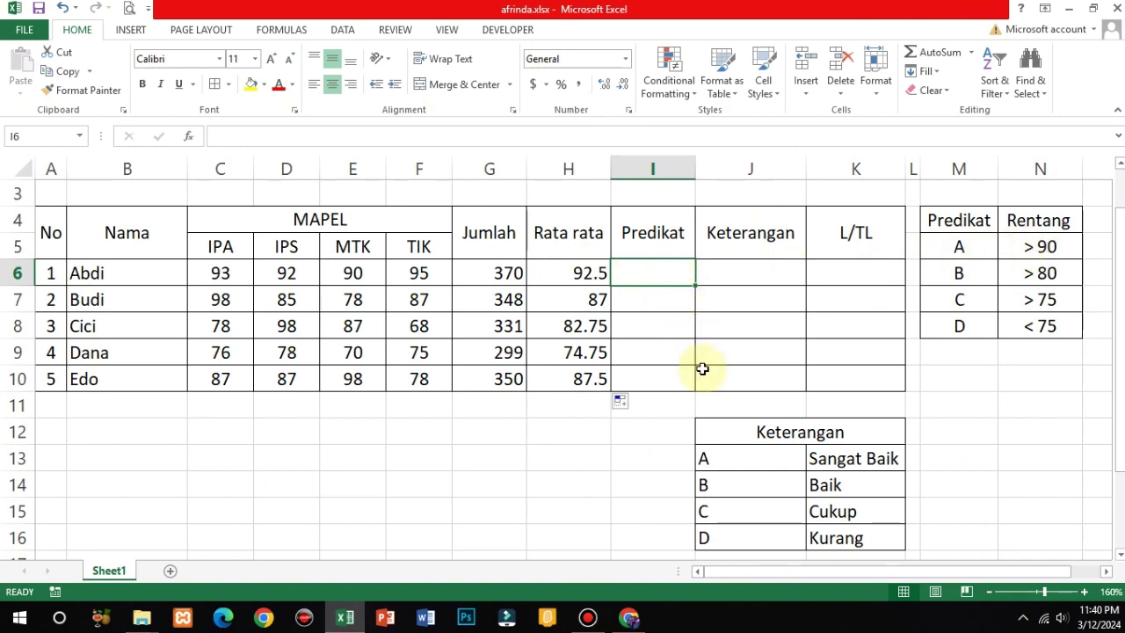
{"action": "type", "text": "="}
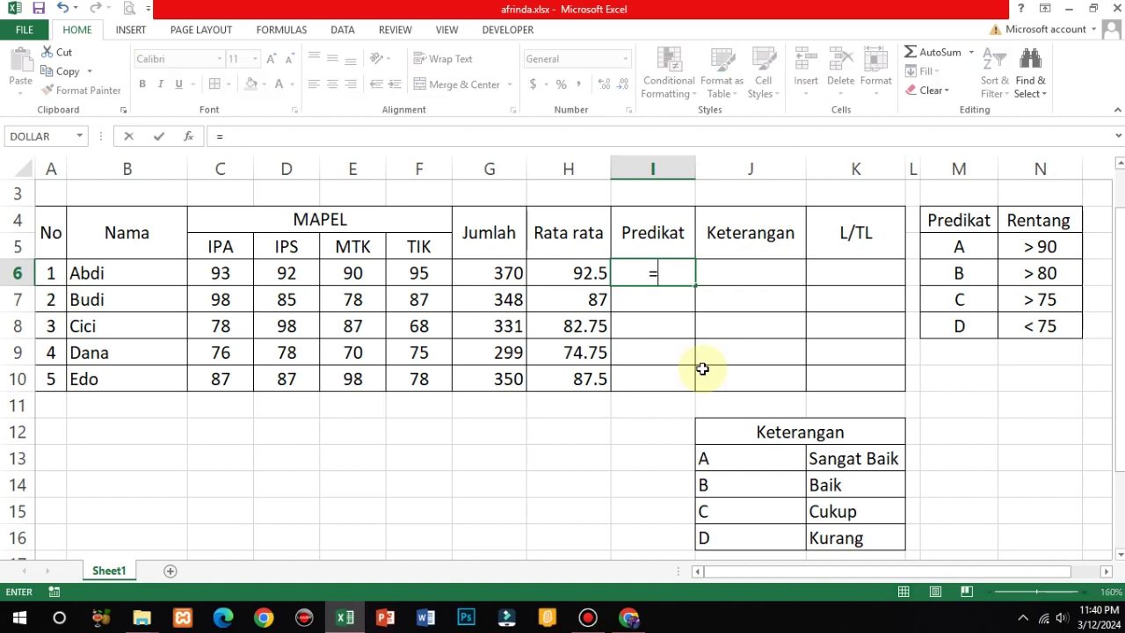
{"action": "type", "text": "if"}
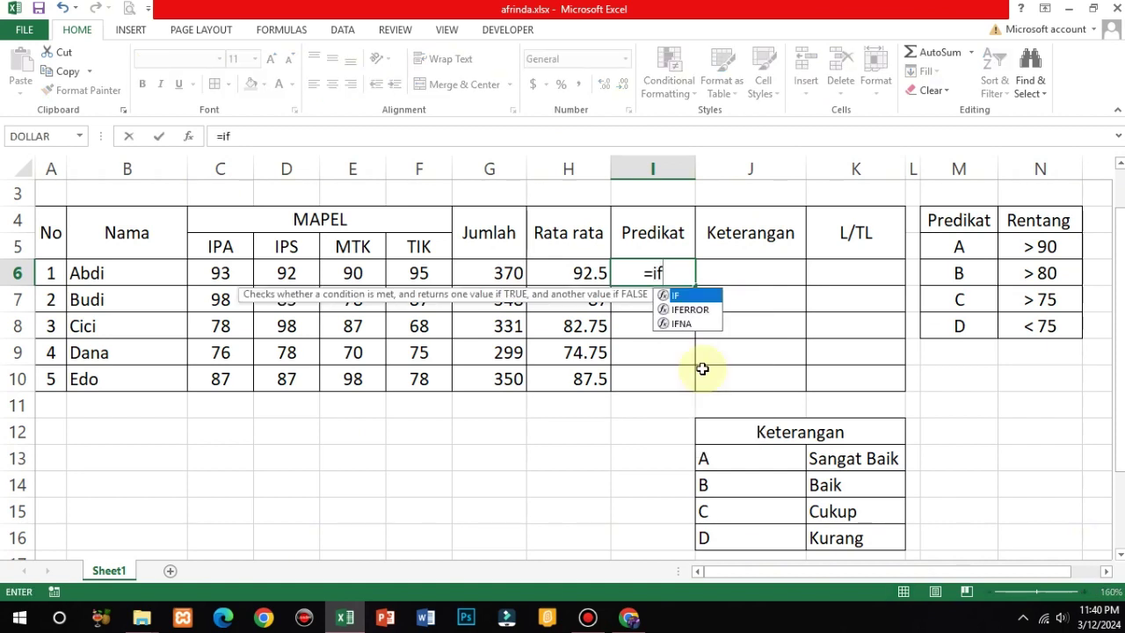
{"action": "type", "text": "("}
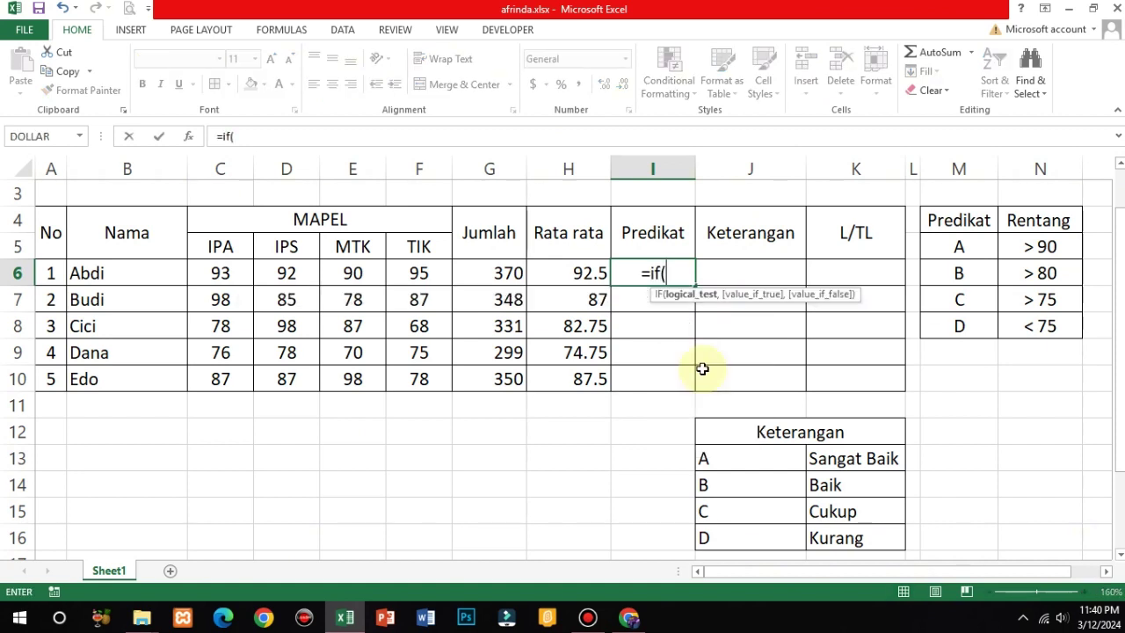
{"action": "left_click", "coordinate": [583, 274]}
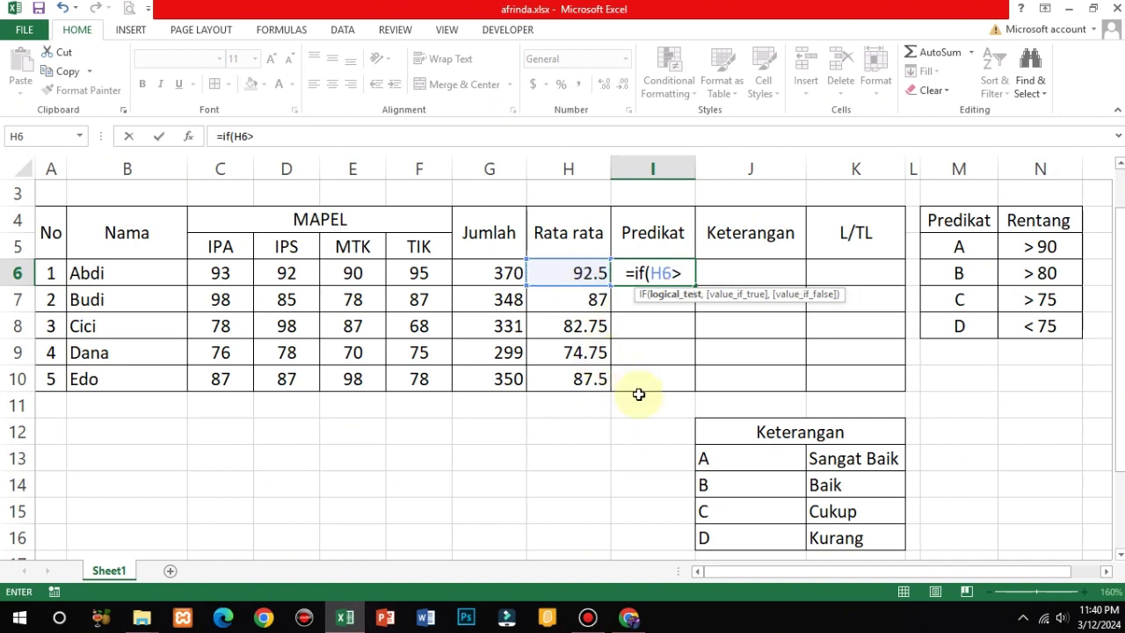
{"action": "type", "text": "90"}
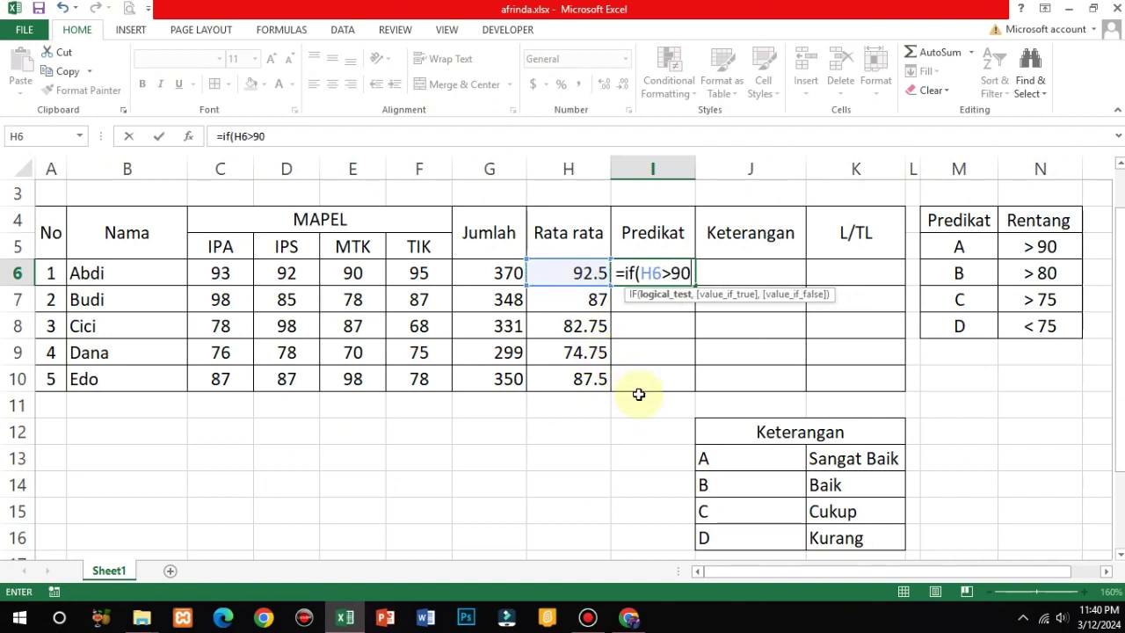
{"action": "type", "text": ","}
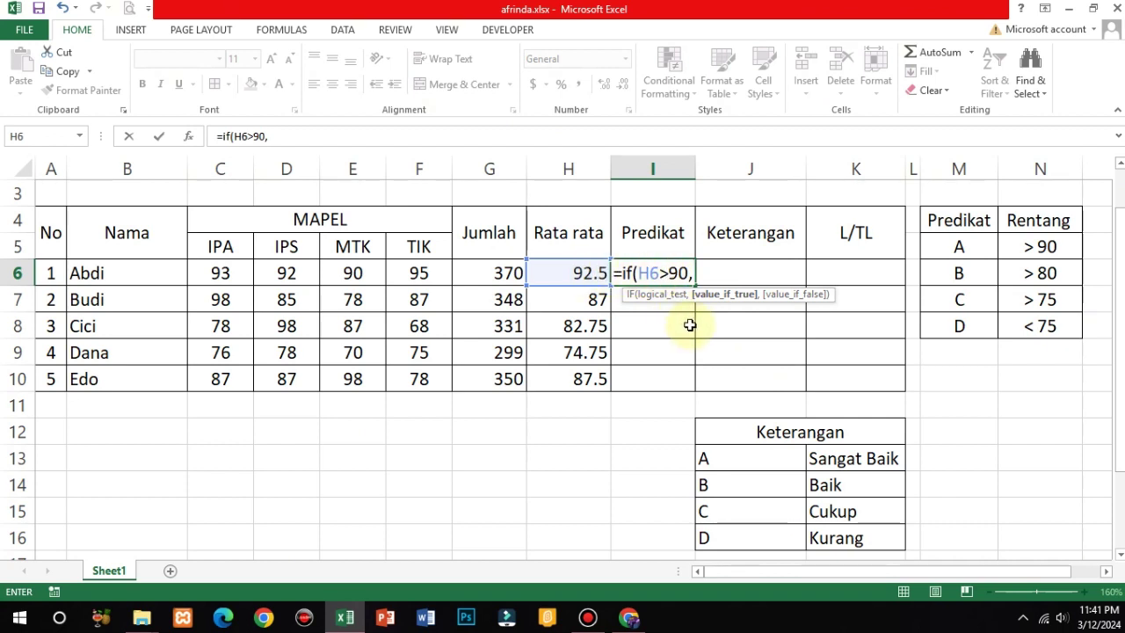
{"action": "type", "text": "\""}
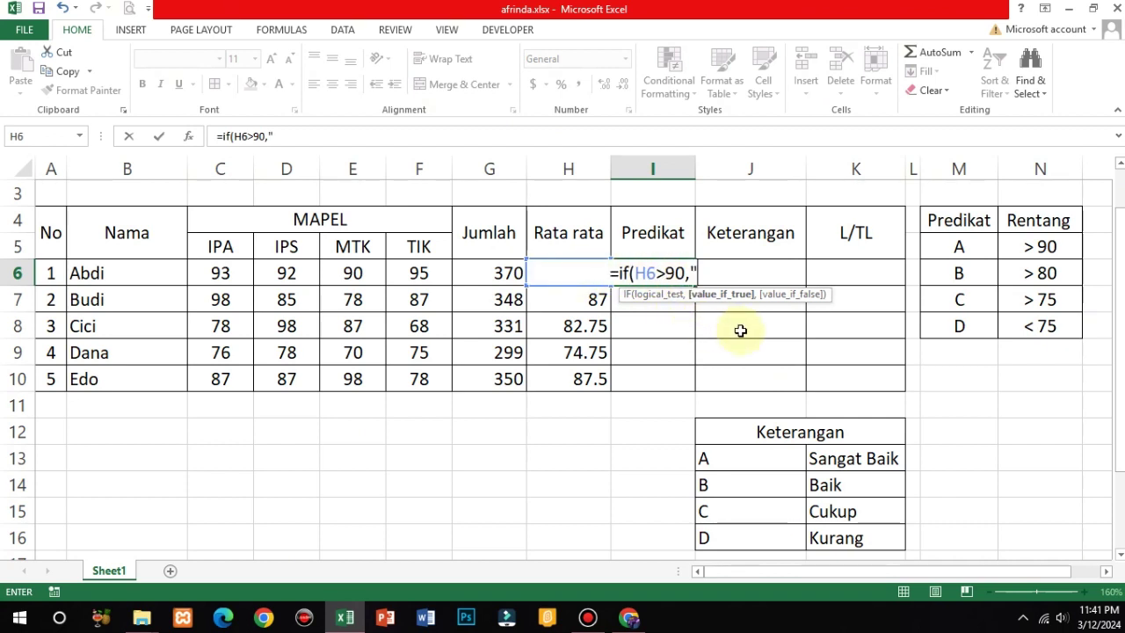
{"action": "type", "text": "A\""}
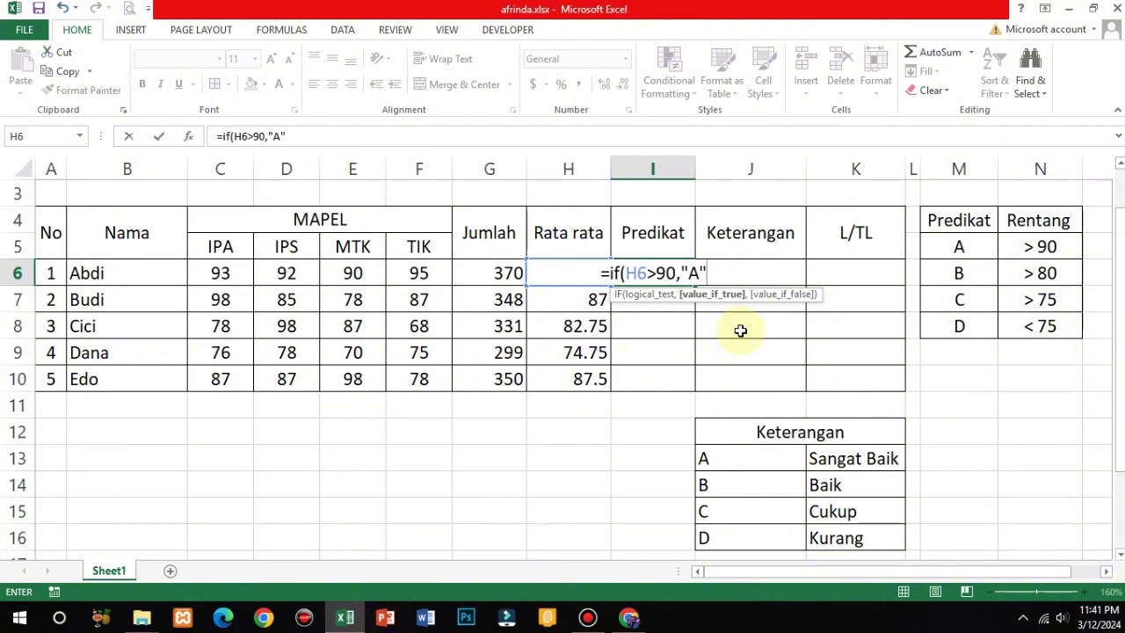
{"action": "type", "text": ","}
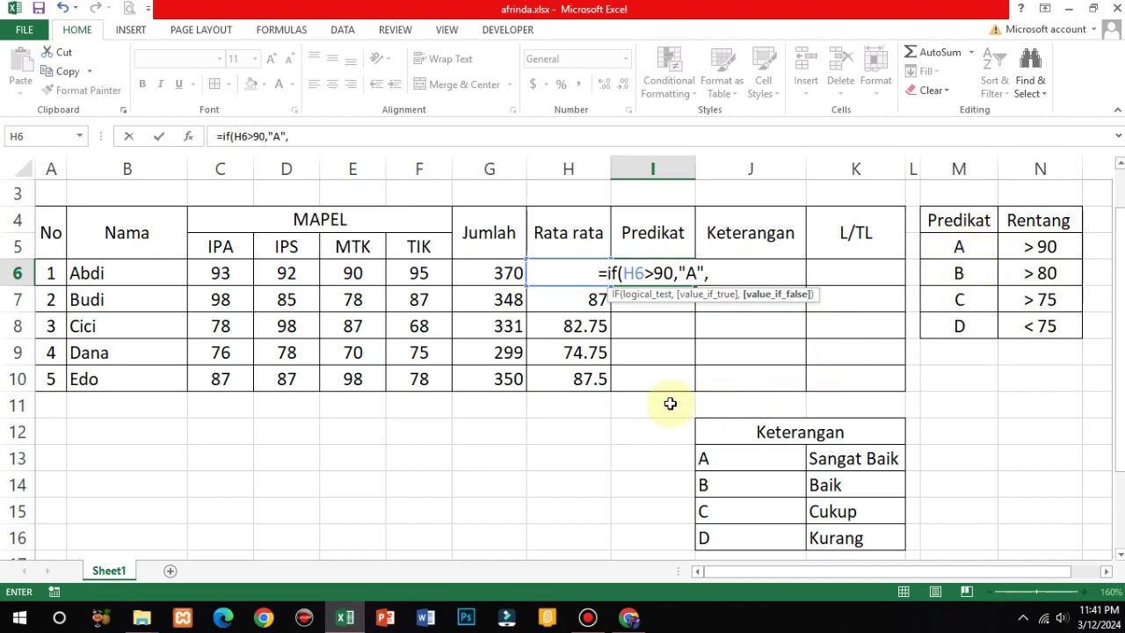
Step: Continue the I6 formula with a nested IF returning "B" when H6 is above 80: if(H6>80,"B",
{"action": "type", "text": "if("}
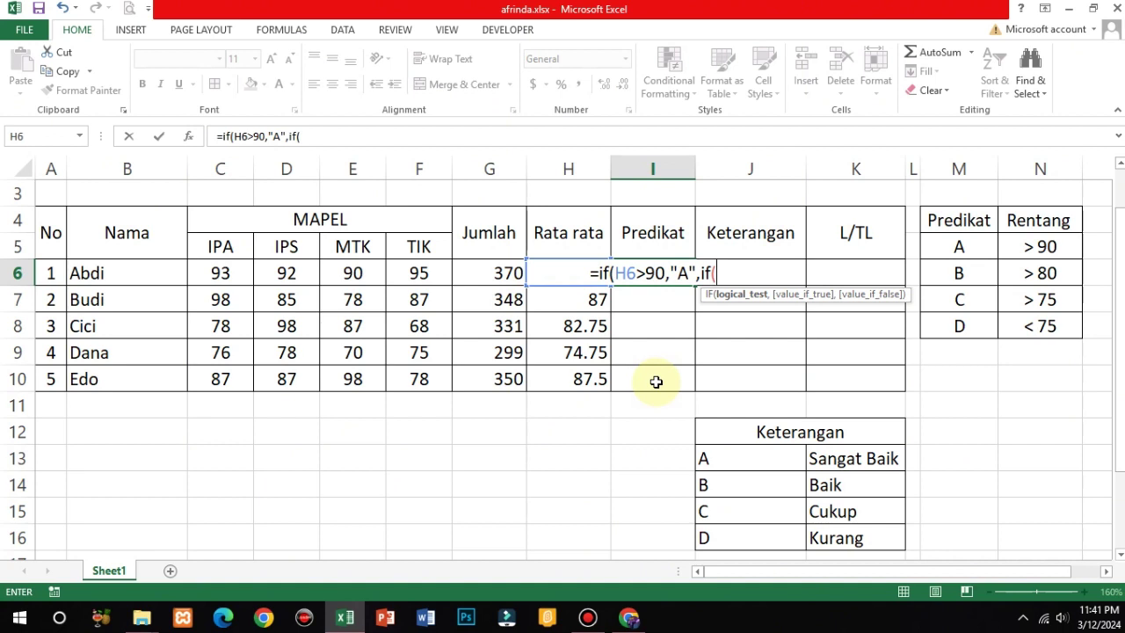
{"action": "type", "text": "H"}
{"action": "key", "text": "BackSpace"}
{"action": "type", "text": "H6"}
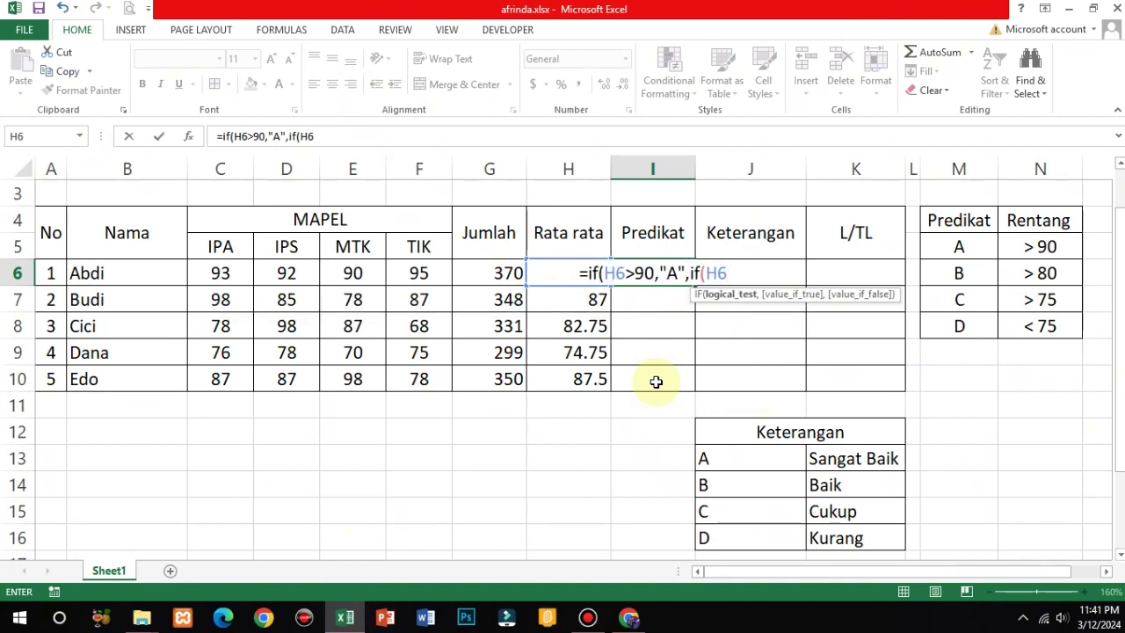
{"action": "type", "text": ">80"}
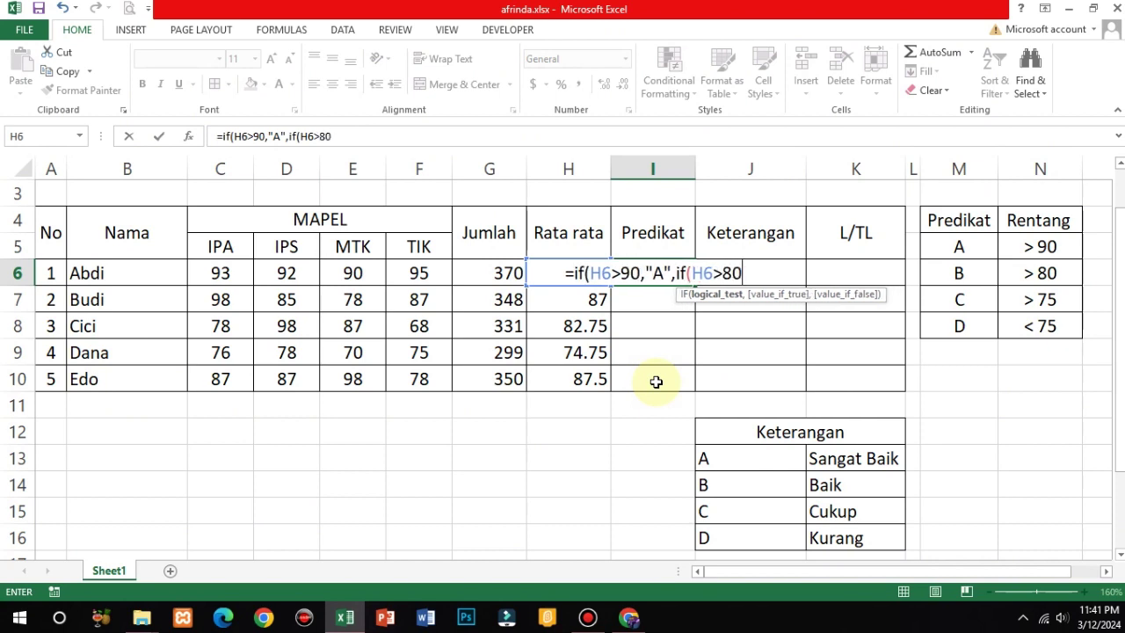
{"action": "type", "text": ",\""}
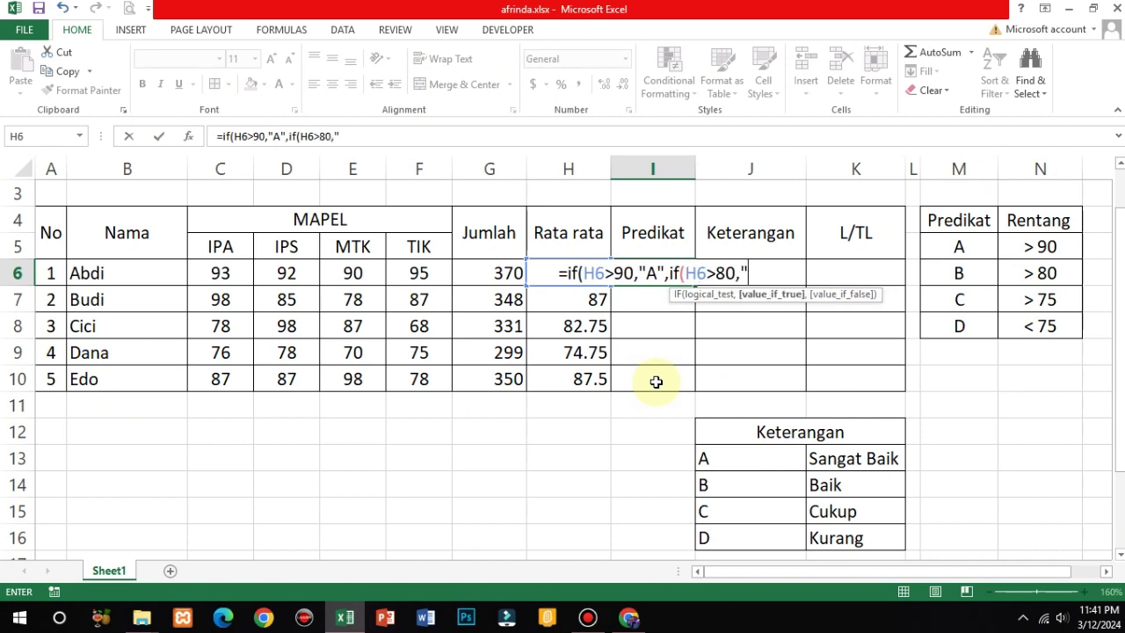
{"action": "type", "text": "B\""}
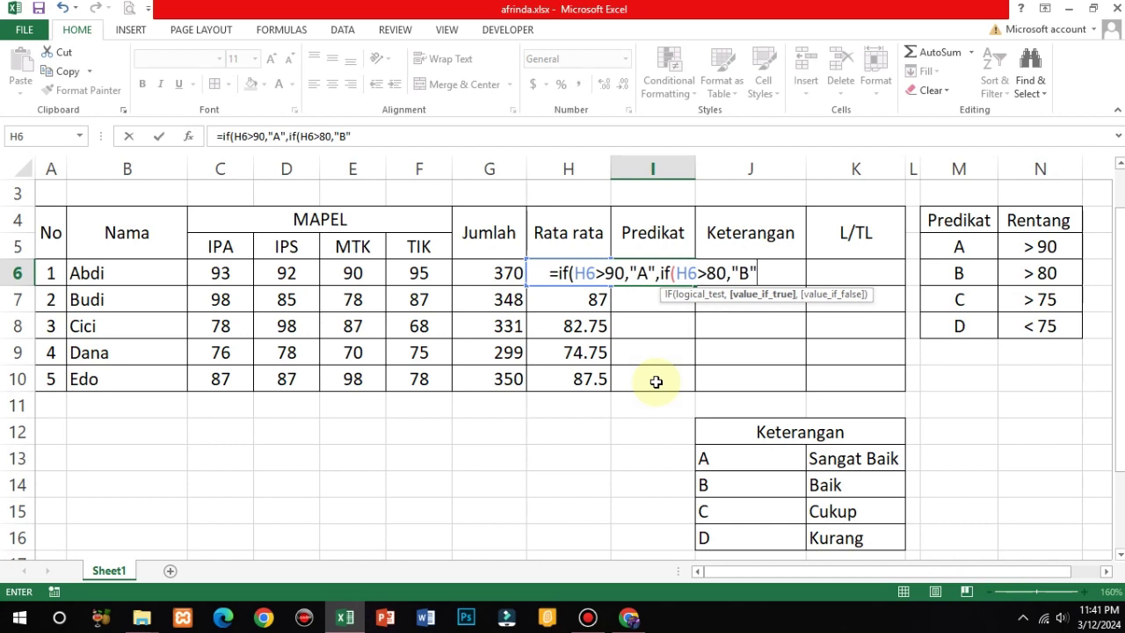
{"action": "type", "text": ","}
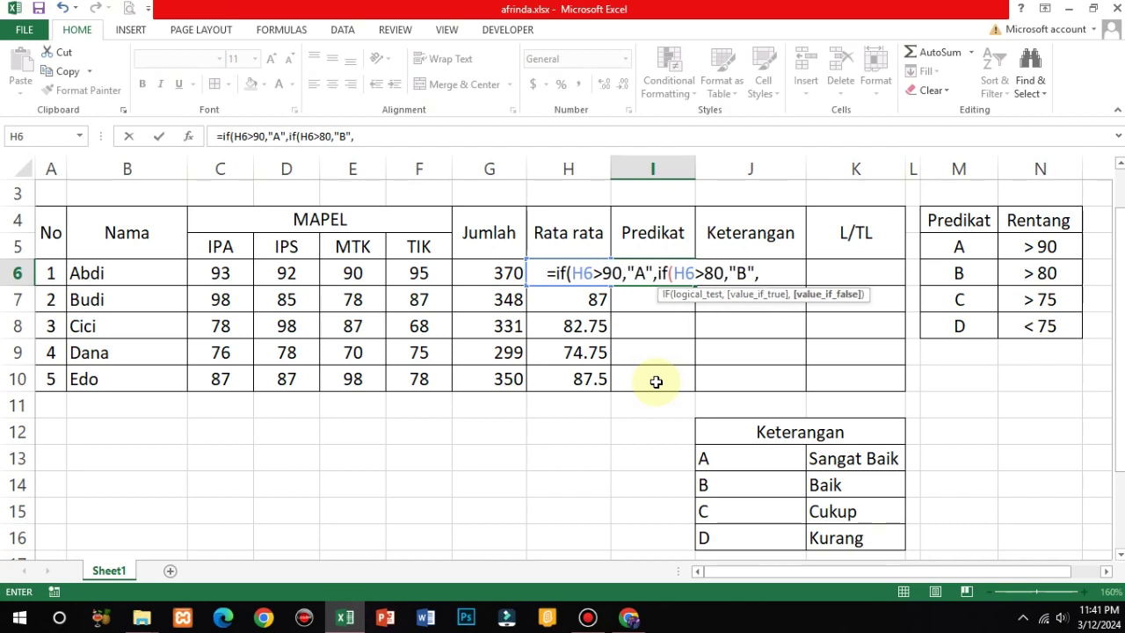
Step: Add a third nested IF to the I6 formula returning "C" when H6 is above 75: if(H6>75,"C",
{"action": "type", "text": "if("}
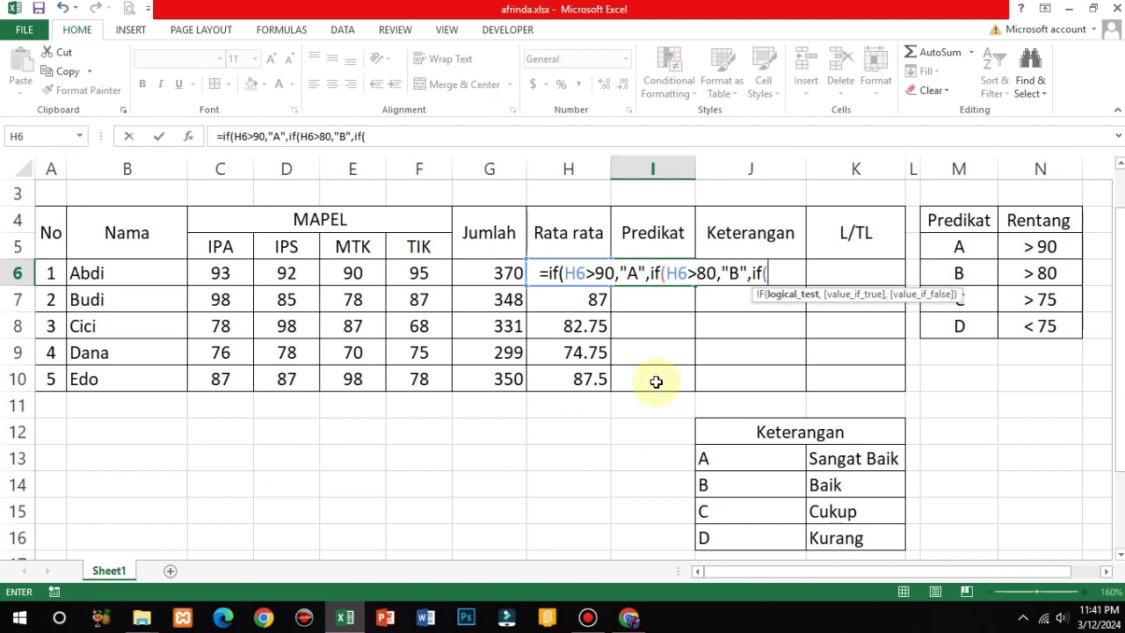
{"action": "type", "text": "H6"}
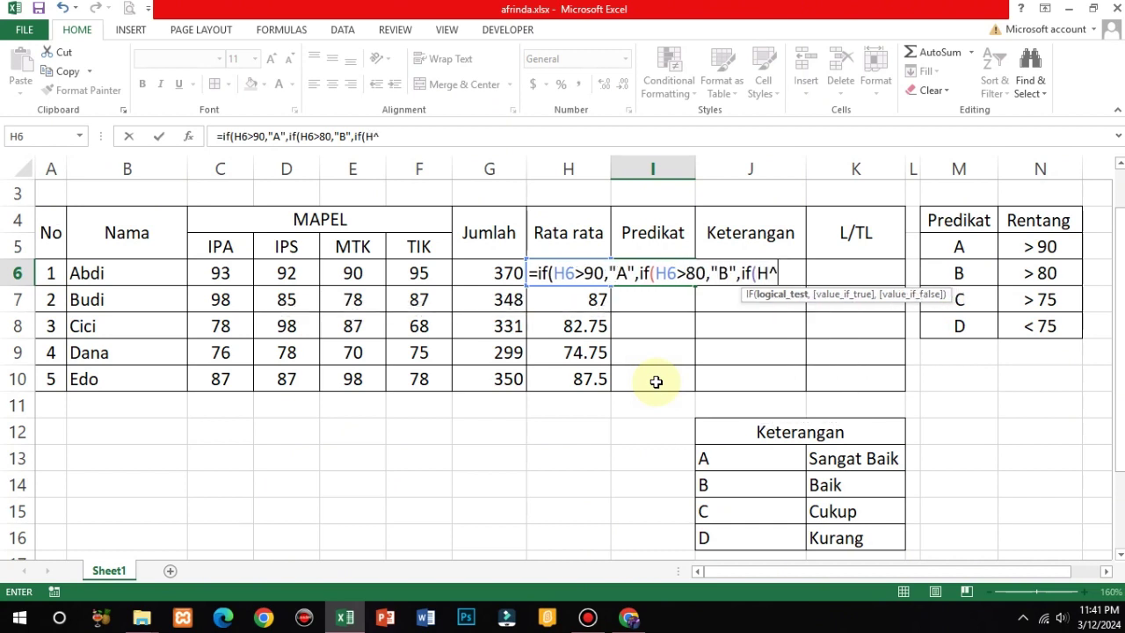
{"action": "key", "text": "BackSpace"}
{"action": "type", "text": "6"}
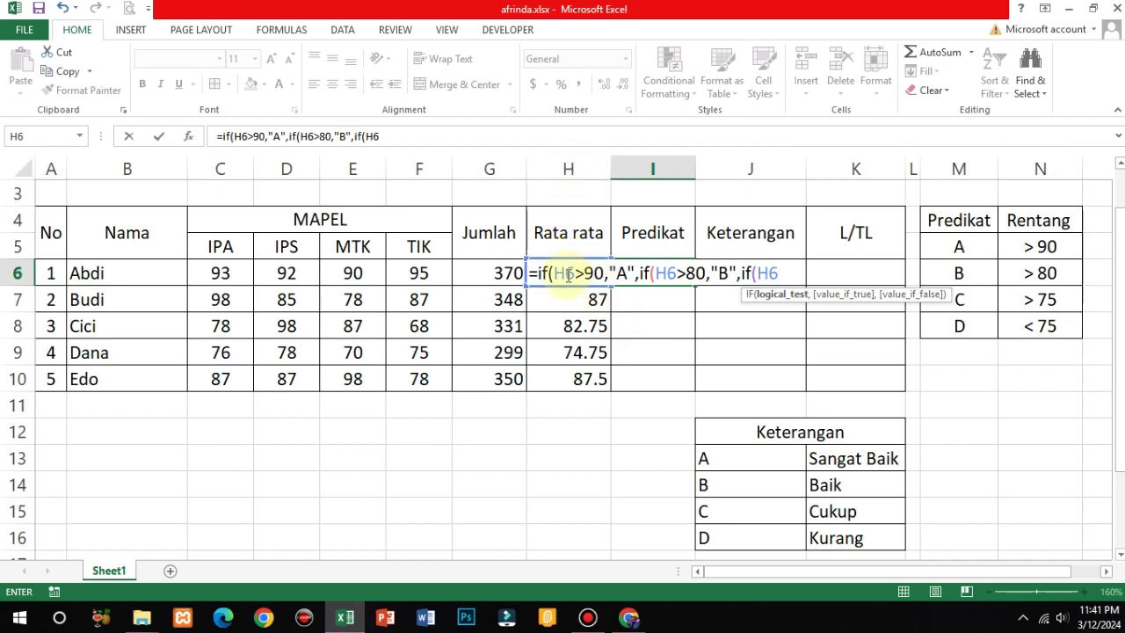
{"action": "type", "text": ">75"}
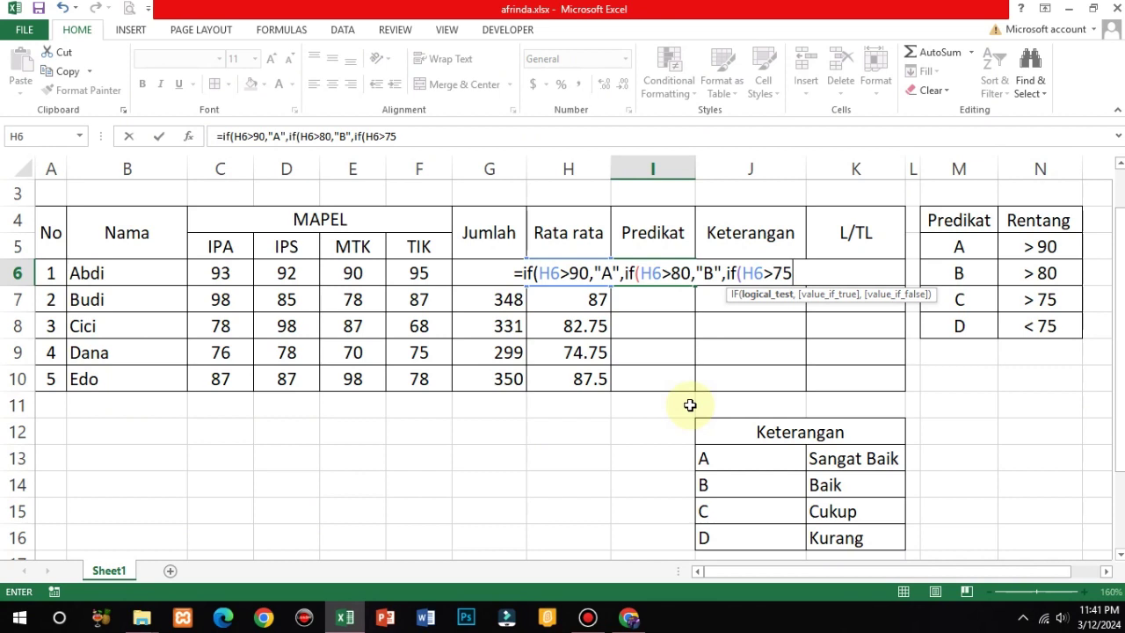
{"action": "type", "text": ",\""}
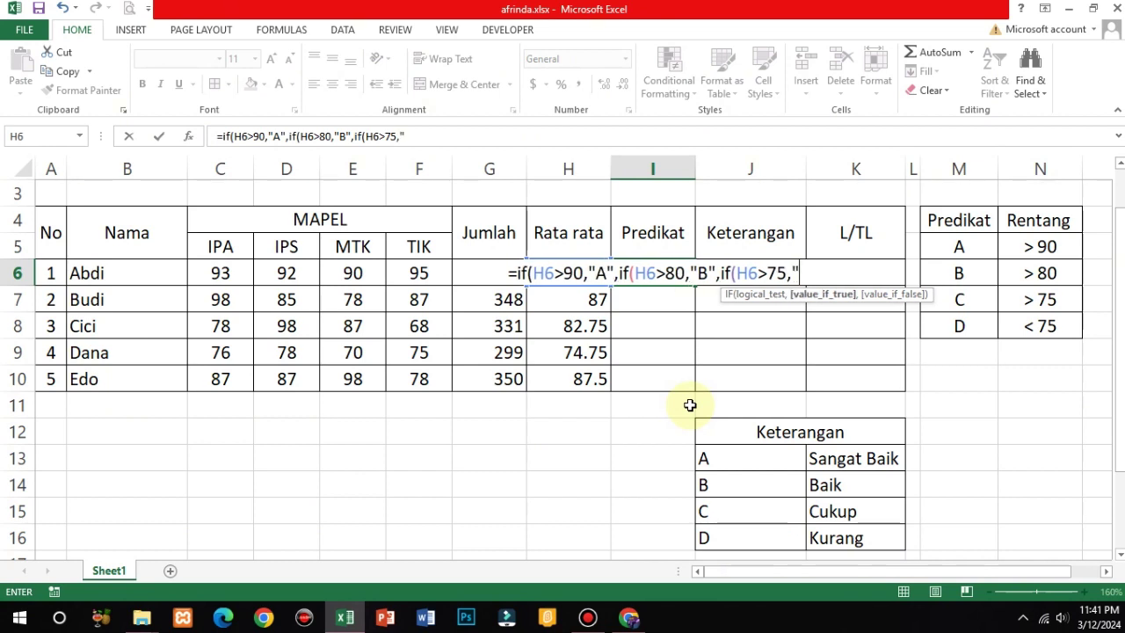
{"action": "type", "text": "C\","}
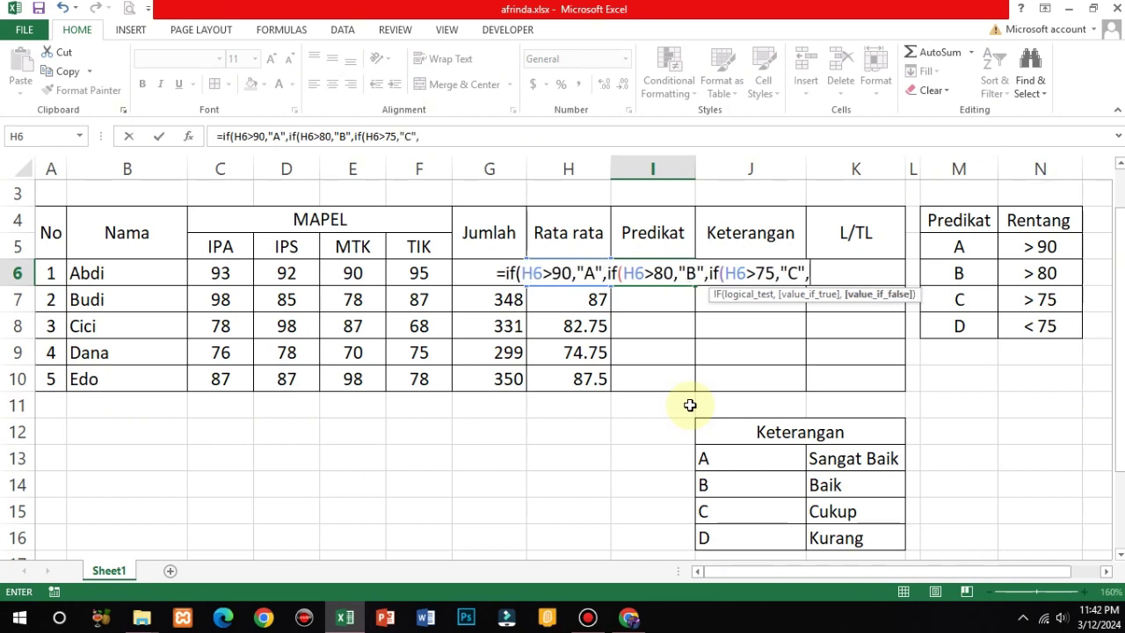
Step: Complete the I6 formula with a last nested IF returning "D" when H6 is below 75, if(H6<75,"D")))), and enter it
{"action": "type", "text": "if"}
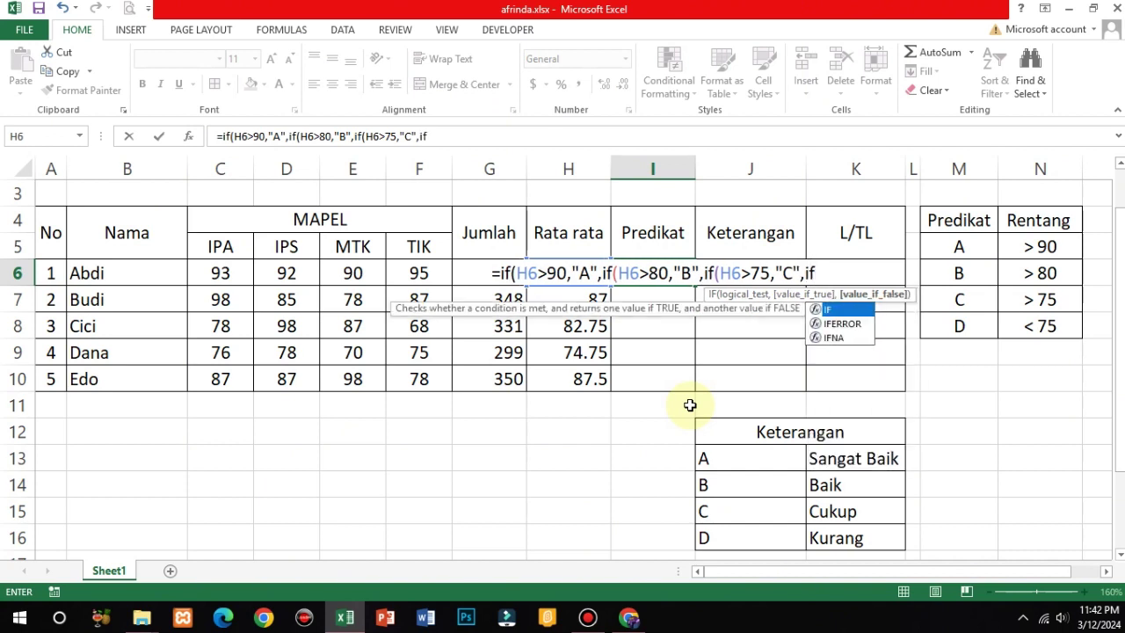
{"action": "type", "text": "("}
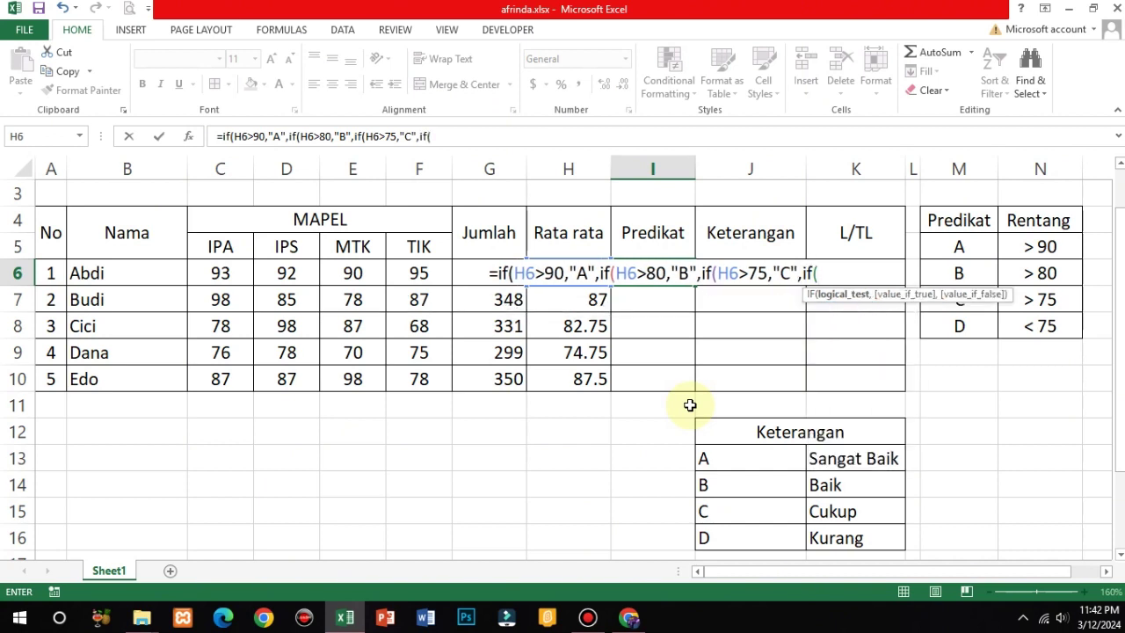
{"action": "type", "text": "<"}
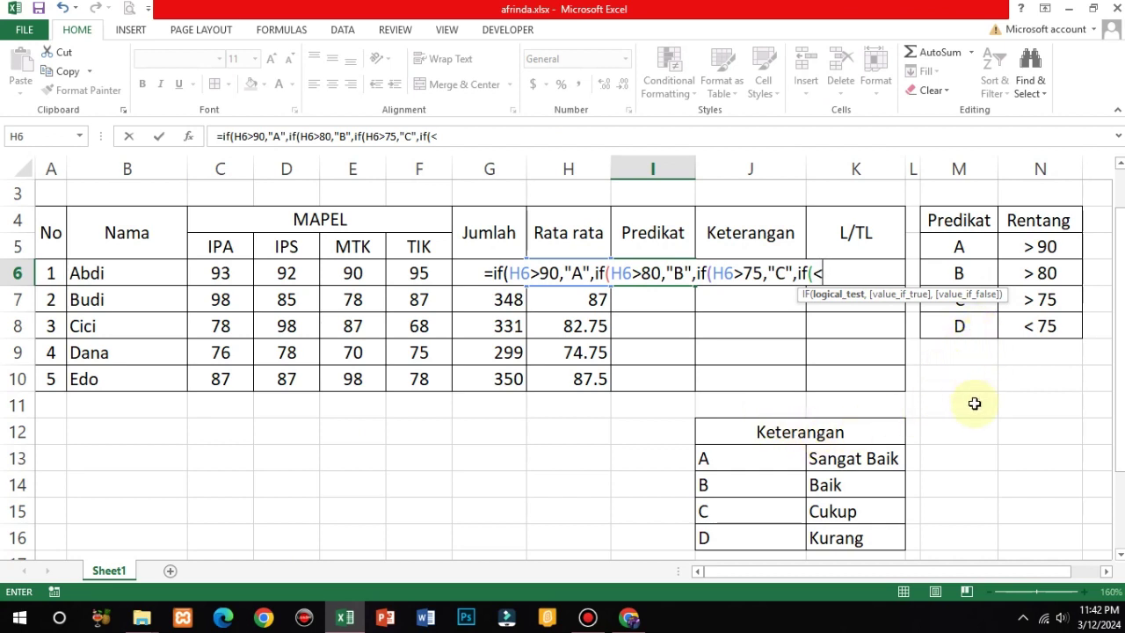
{"action": "key", "text": "BackSpace"}
{"action": "type", "text": "H"}
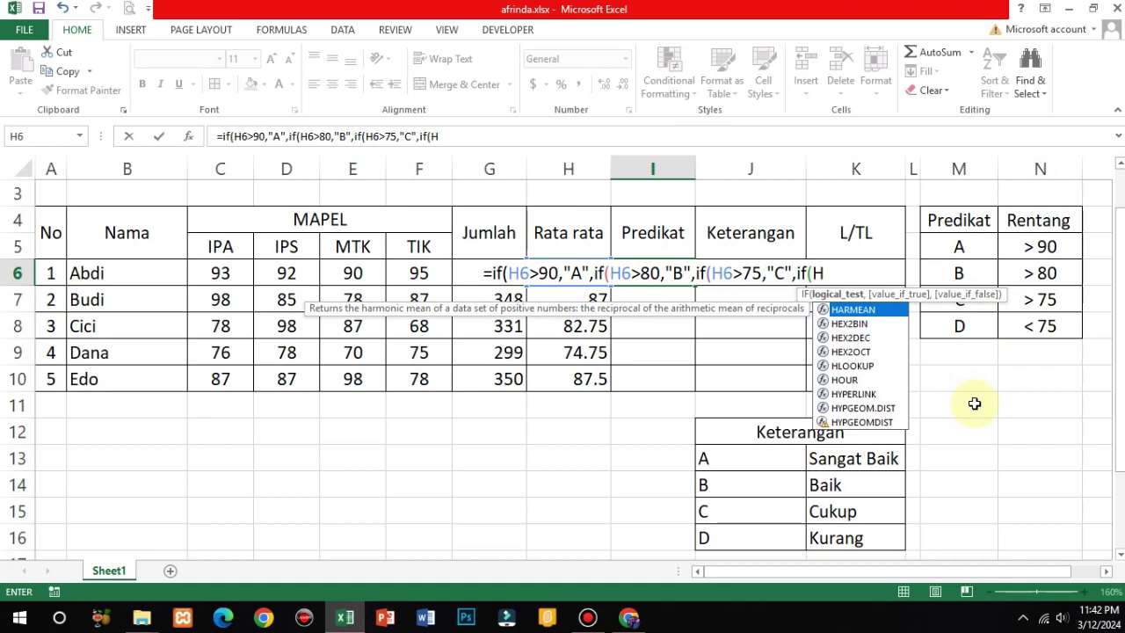
{"action": "type", "text": "6"}
{"action": "type", "text": "<7"}
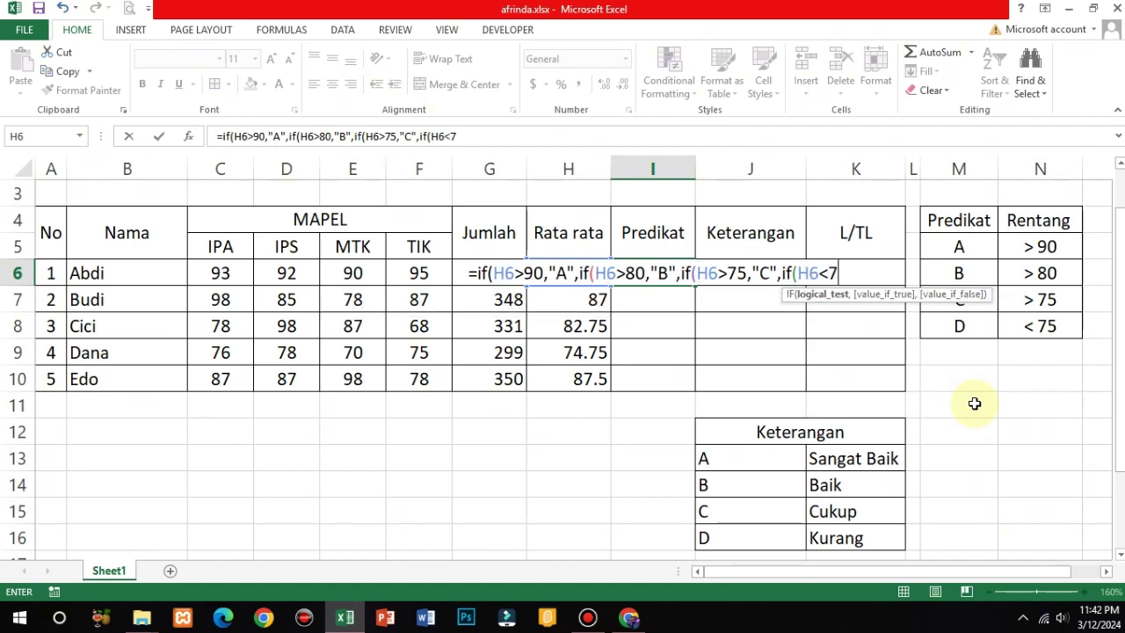
{"action": "type", "text": "5,"}
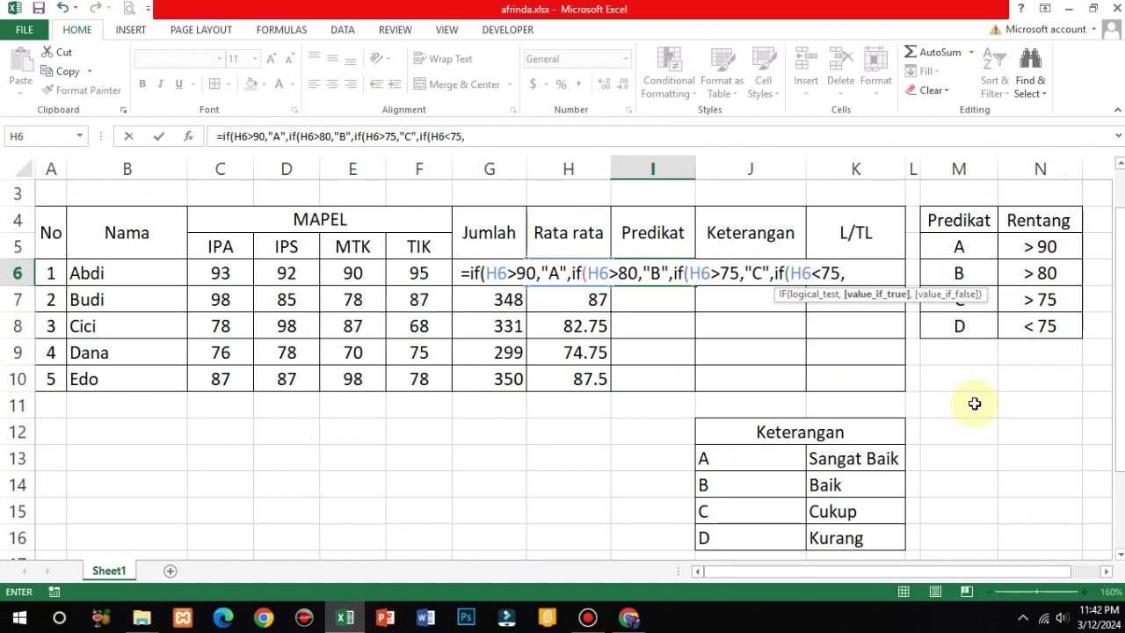
{"action": "type", "text": "\"D\""}
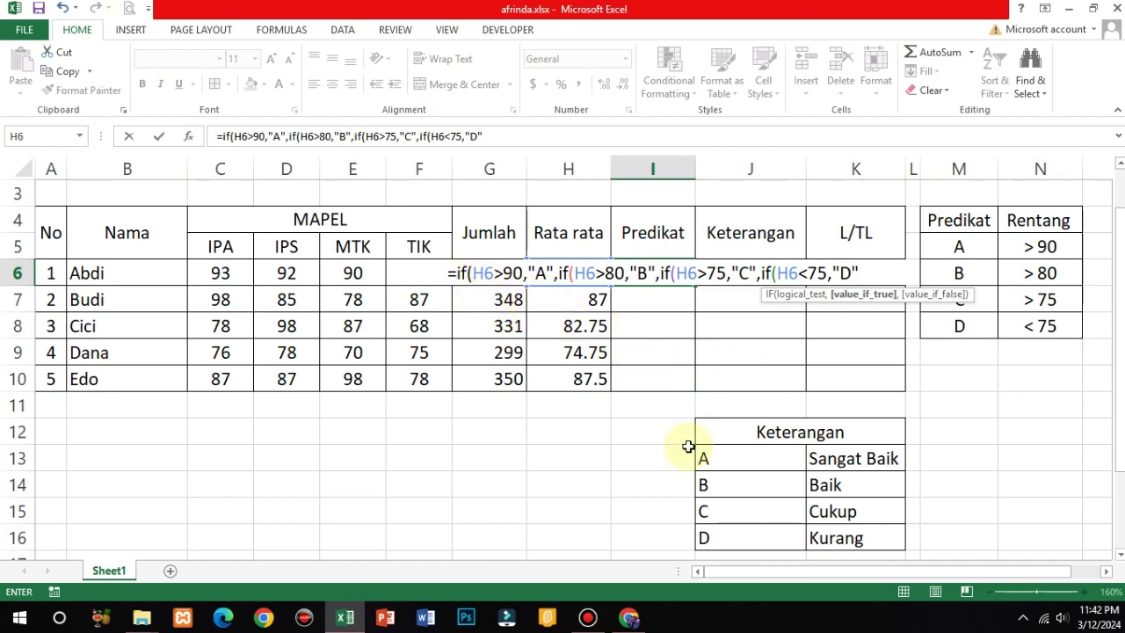
{"action": "type", "text": ")"}
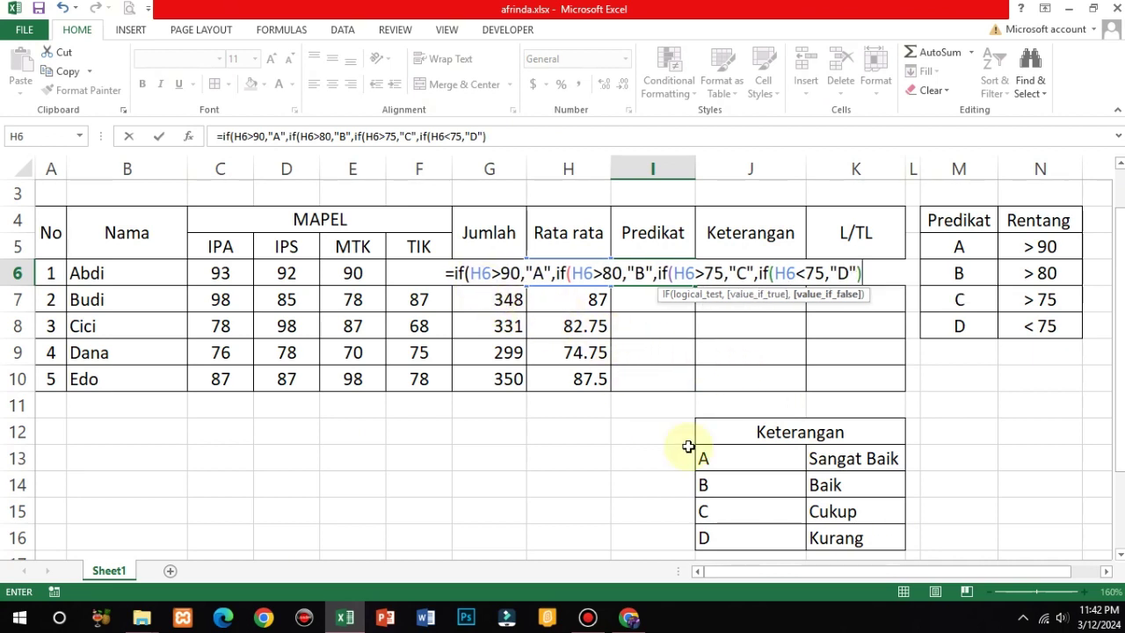
{"action": "type", "text": ")))"}
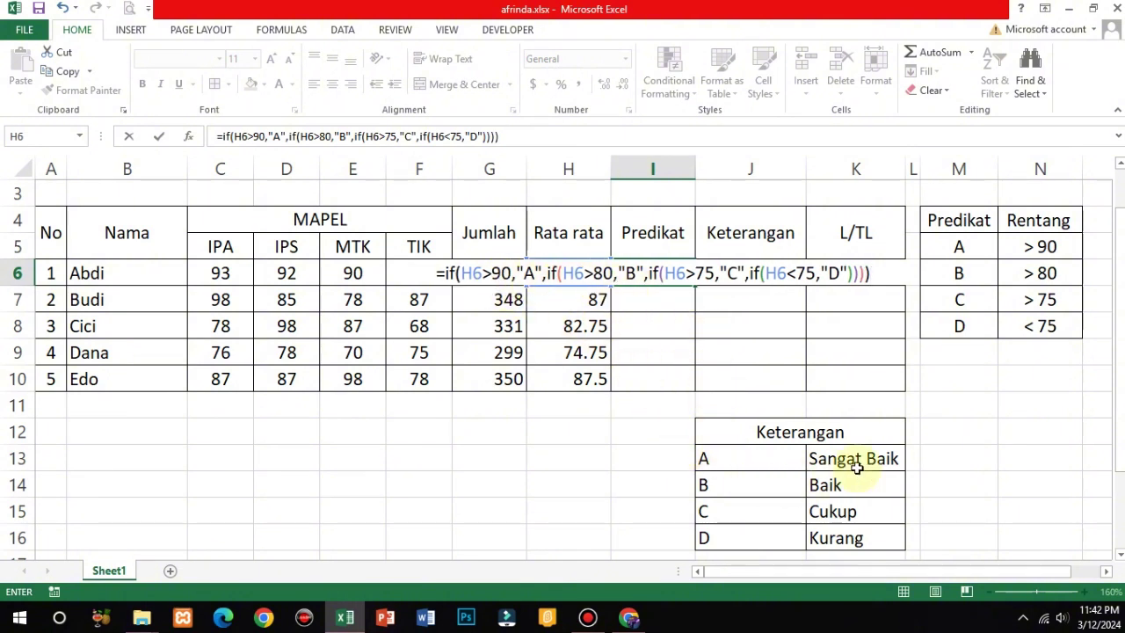
{"action": "key", "text": "Return"}
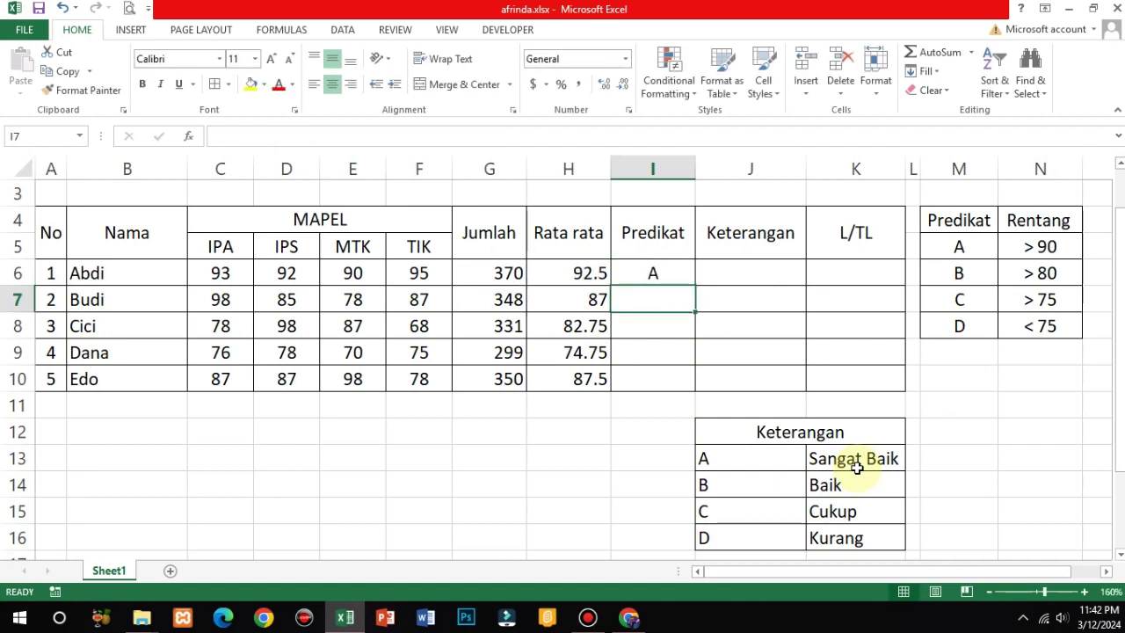
Step: Fill the Predikat formula from I6 down to I10 and check the copied formulas in I7 and I9
{"action": "left_click", "coordinate": [684, 269]}
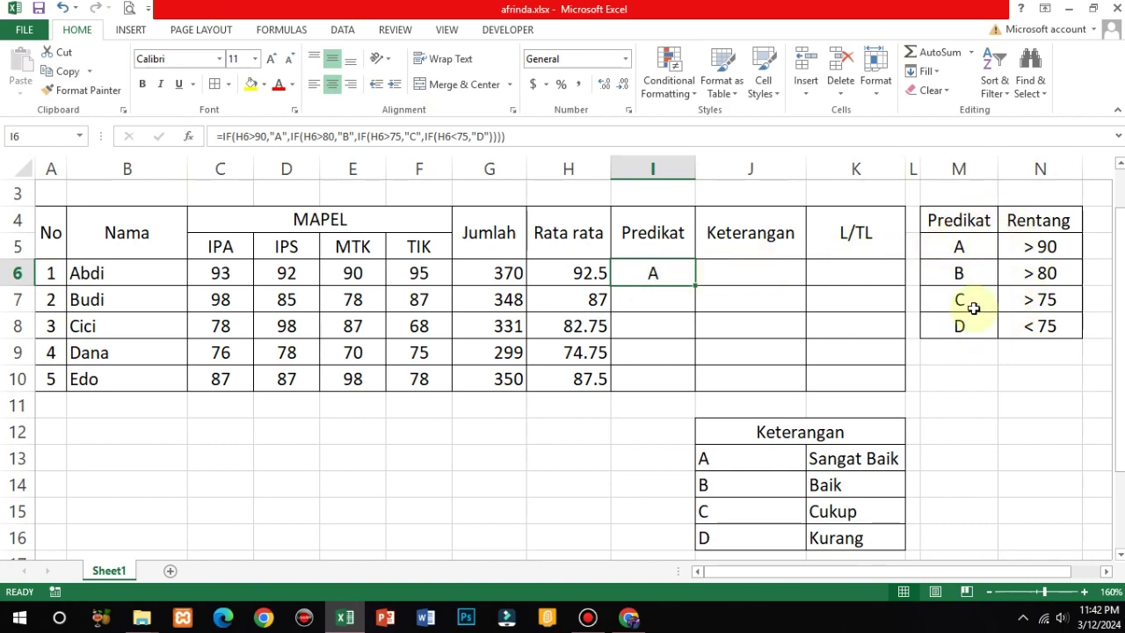
{"action": "left_click_drag", "start_coordinate": [695, 285], "coordinate": [677, 381]}
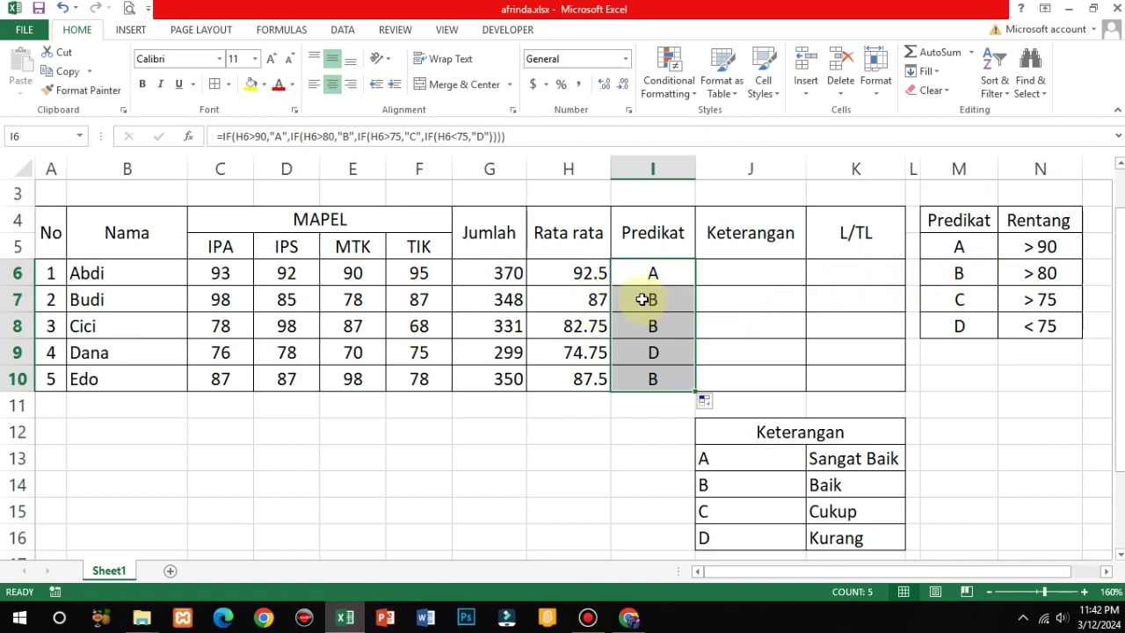
{"action": "left_click", "coordinate": [644, 300]}
{"action": "left_click", "coordinate": [662, 355]}
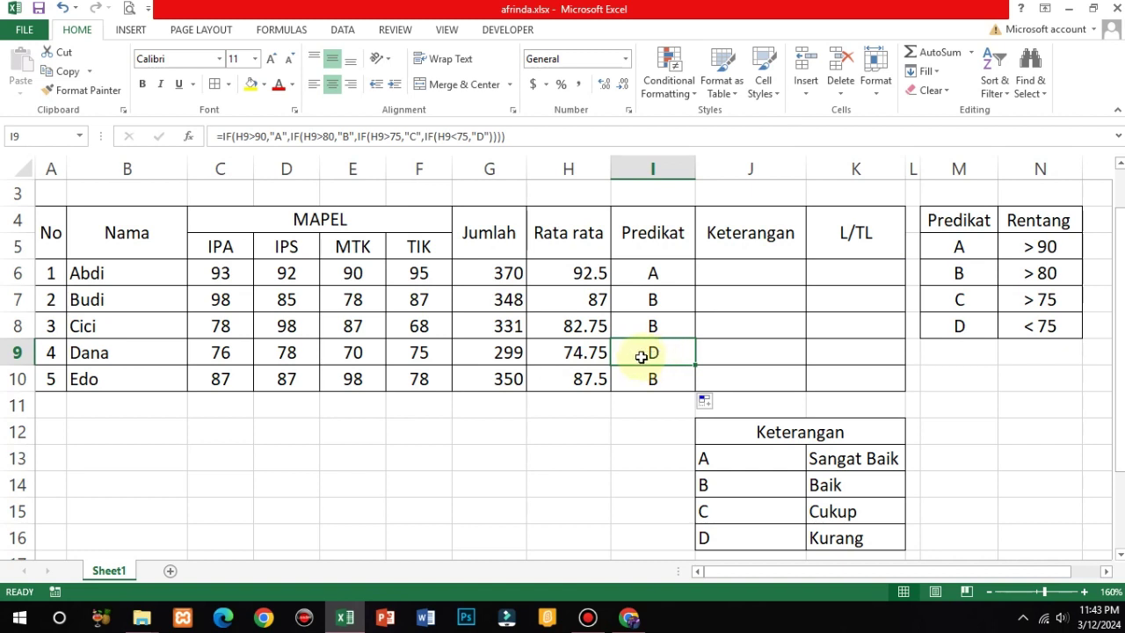
Step: Examine the Keterangan reference table in J13:K16 and the Predikat grades in I6:I10 that the descriptions depend on
{"action": "left_click", "coordinate": [730, 277]}
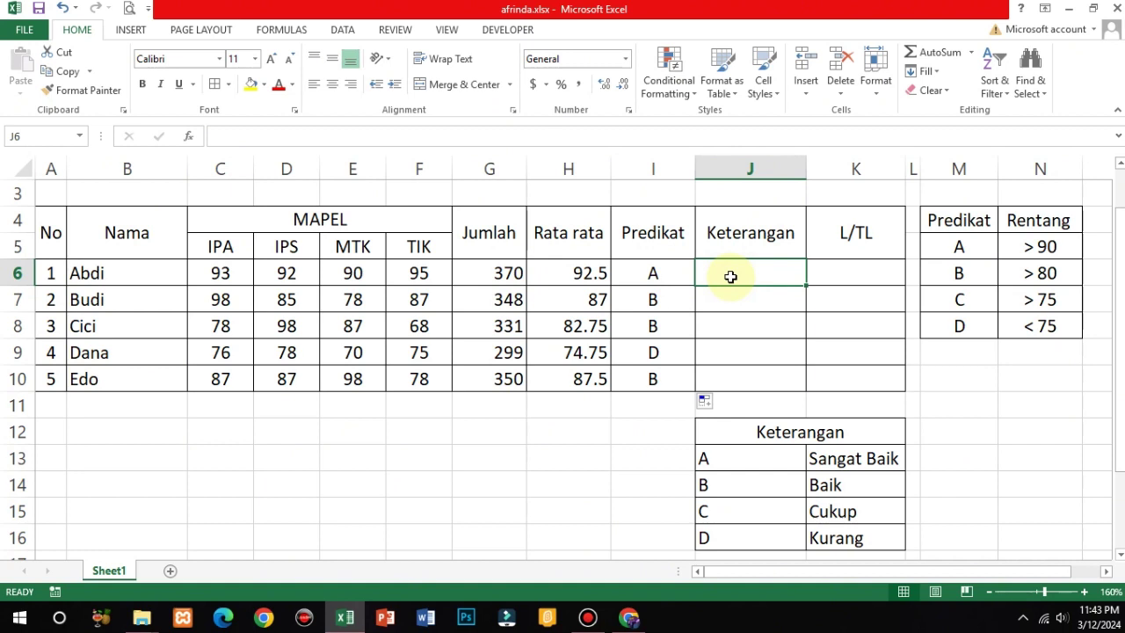
{"action": "left_click", "coordinate": [668, 274]}
{"action": "left_click", "coordinate": [773, 454]}
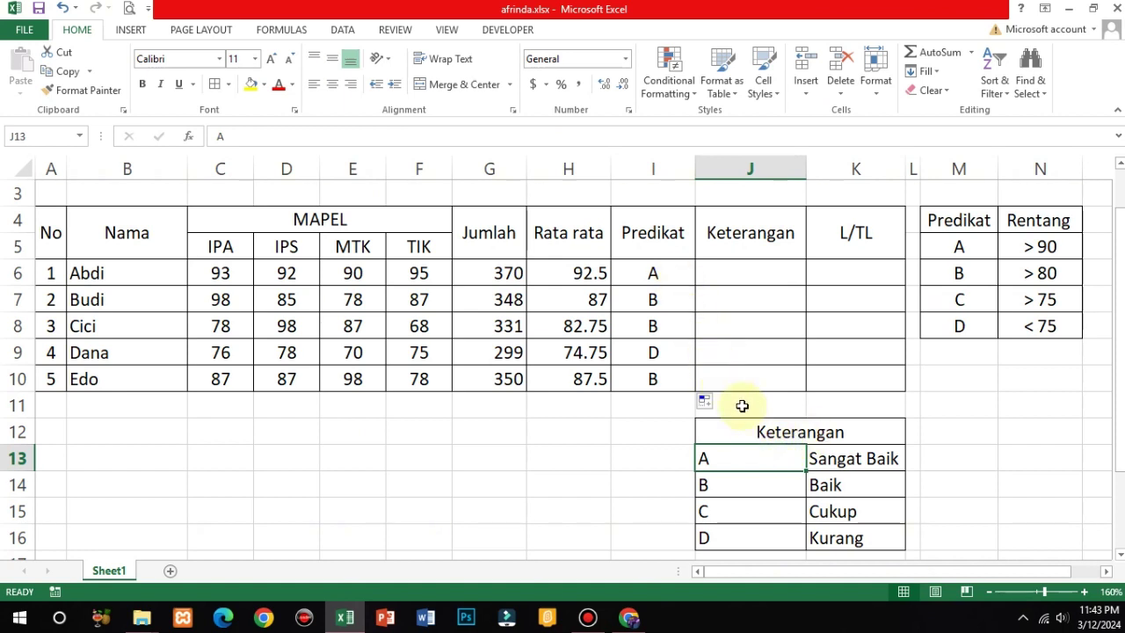
{"action": "left_click", "coordinate": [829, 461]}
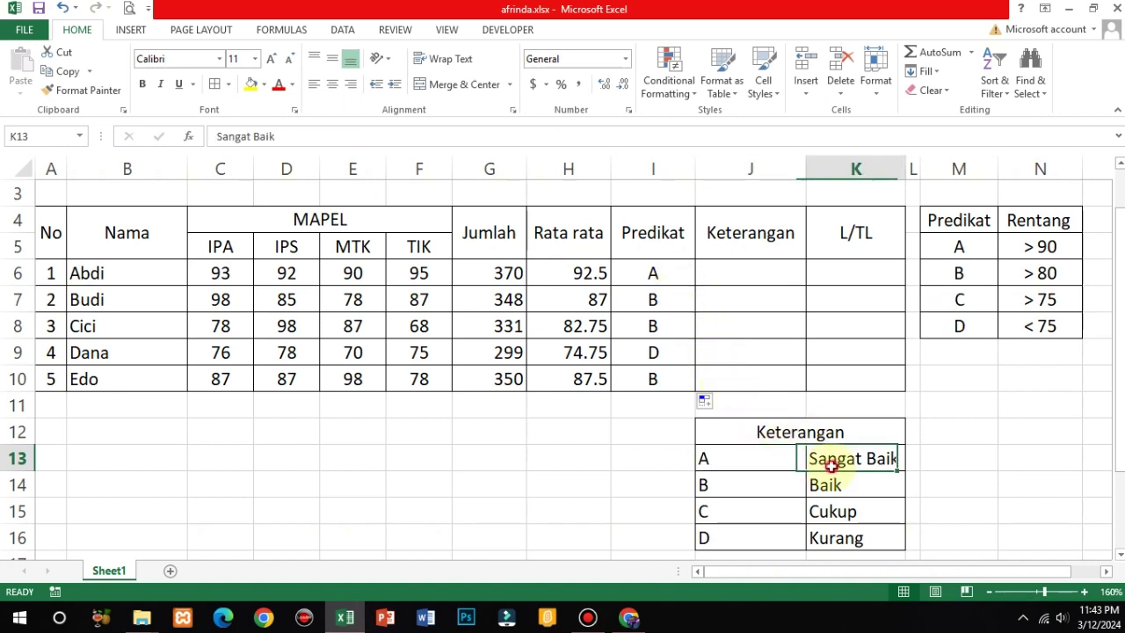
{"action": "left_click", "coordinate": [761, 488]}
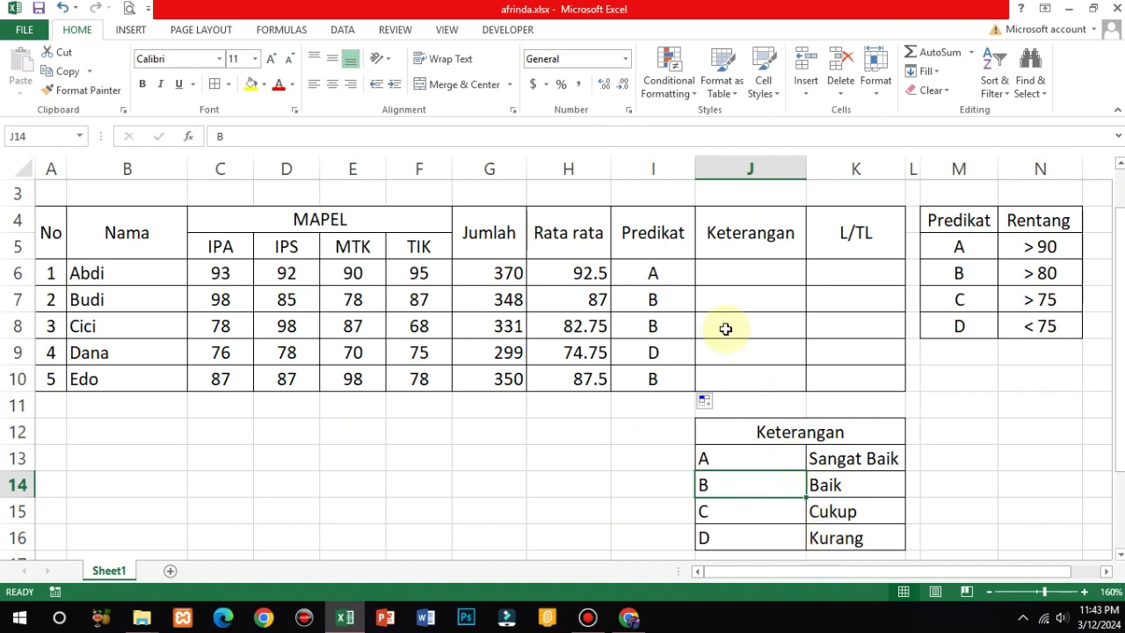
{"action": "left_click", "coordinate": [676, 268]}
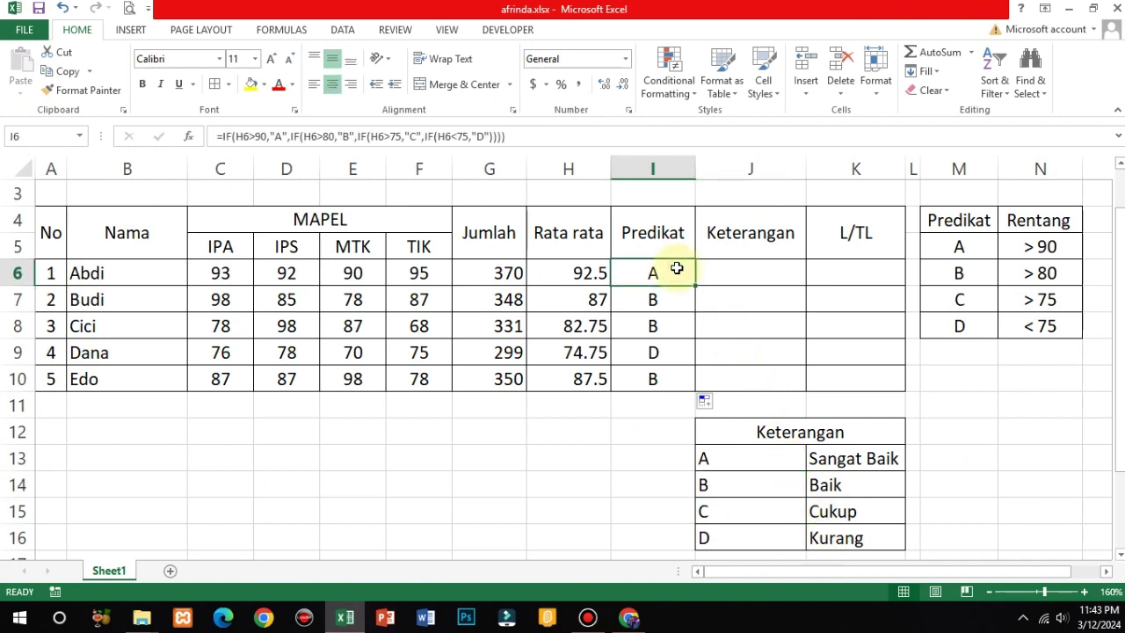
{"action": "left_click_drag", "start_coordinate": [677, 268], "coordinate": [662, 376]}
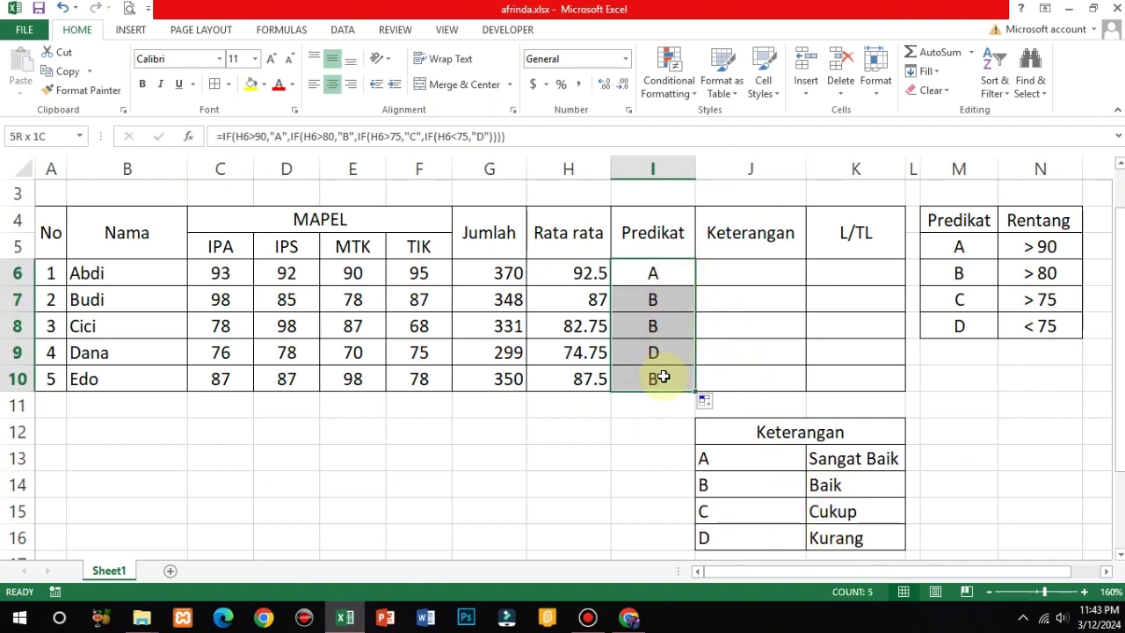
{"action": "left_click", "coordinate": [660, 274]}
Step: Start an IF formula in J6 returning "Sangat Baik" when I6 equals "A": =if(I6="A","Sangat Baik",
{"action": "left_click", "coordinate": [732, 277]}
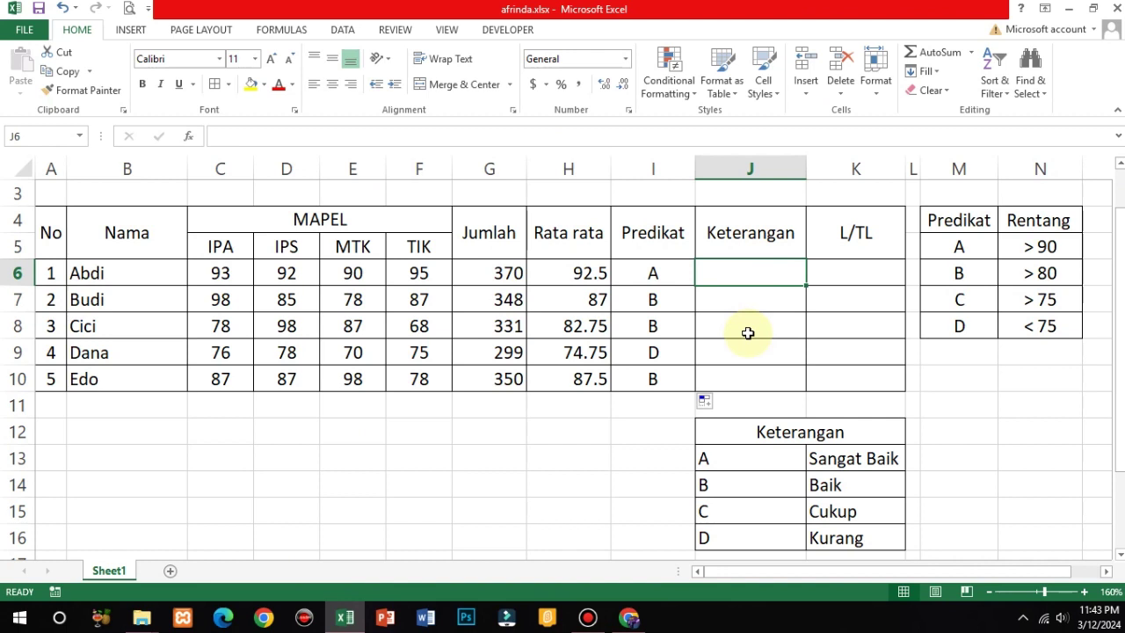
{"action": "type", "text": "=if("}
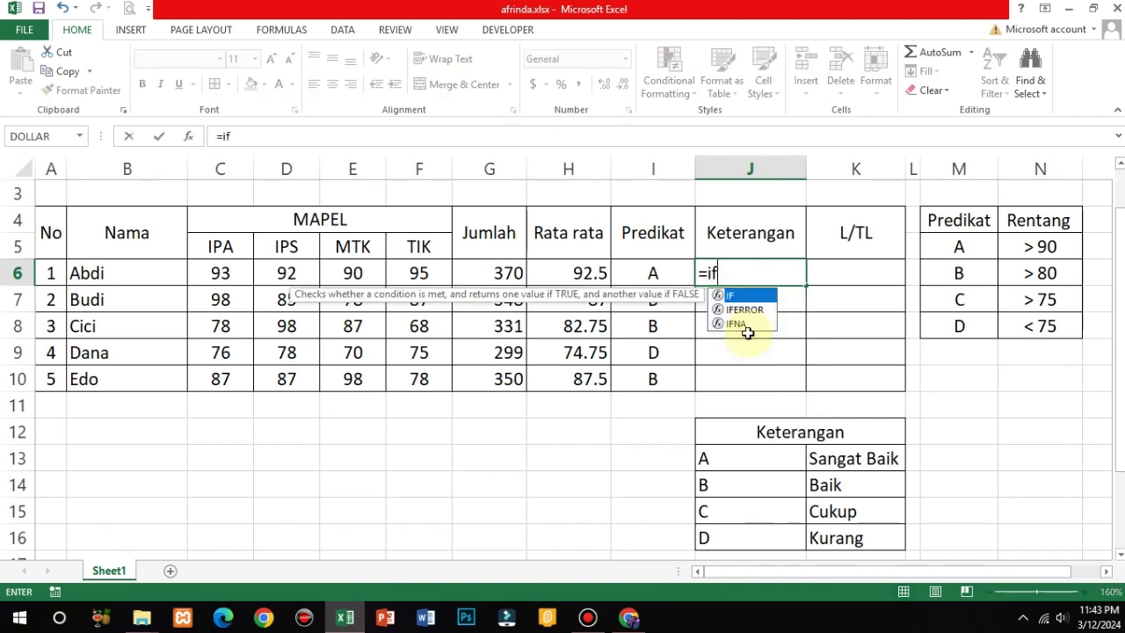
{"action": "left_click", "coordinate": [674, 274]}
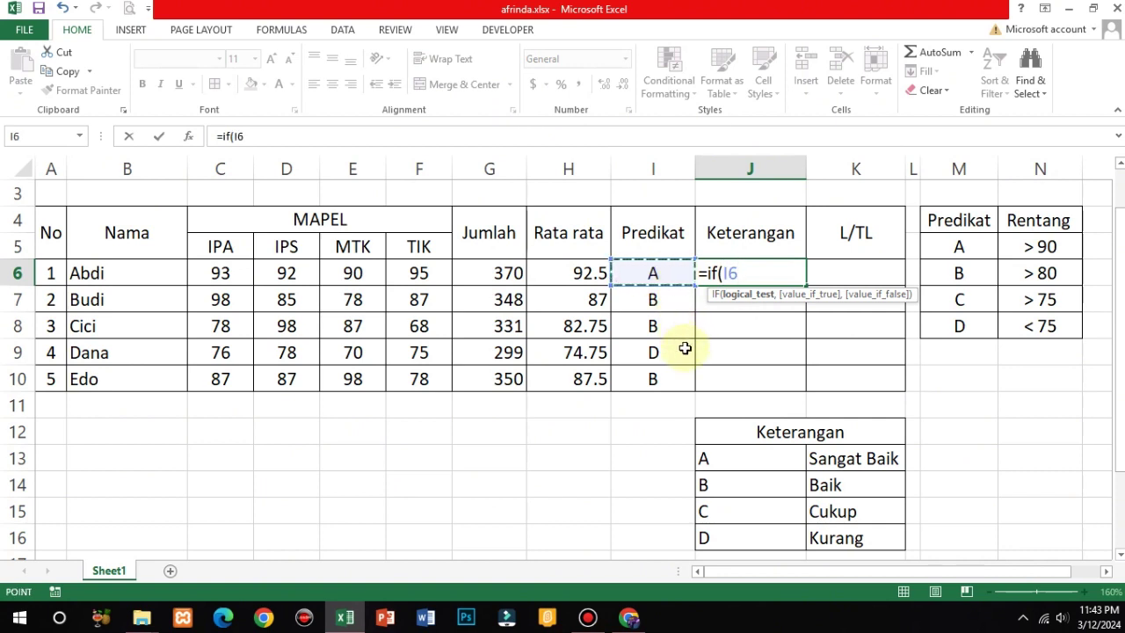
{"action": "type", "text": "=A"}
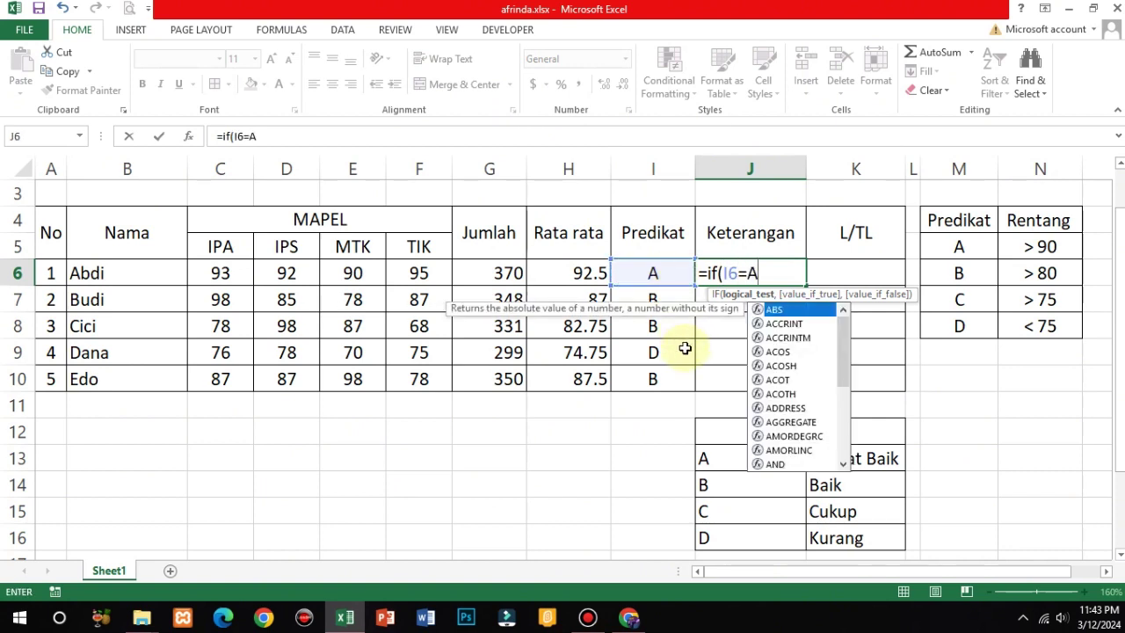
{"action": "key", "text": "BackSpace"}
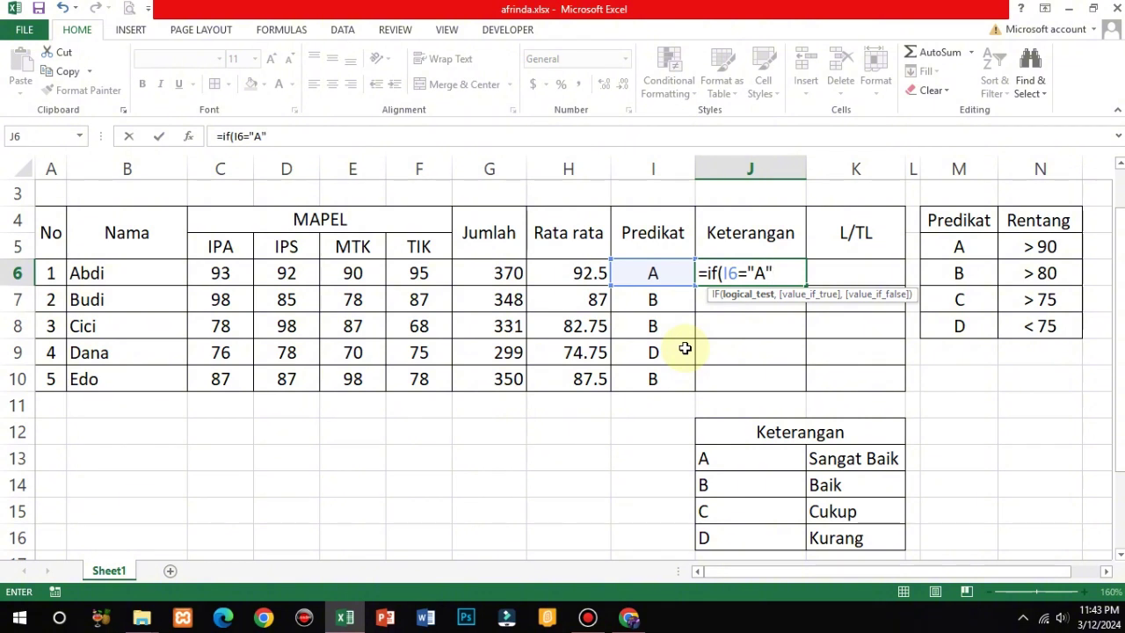
{"action": "type", "text": ","}
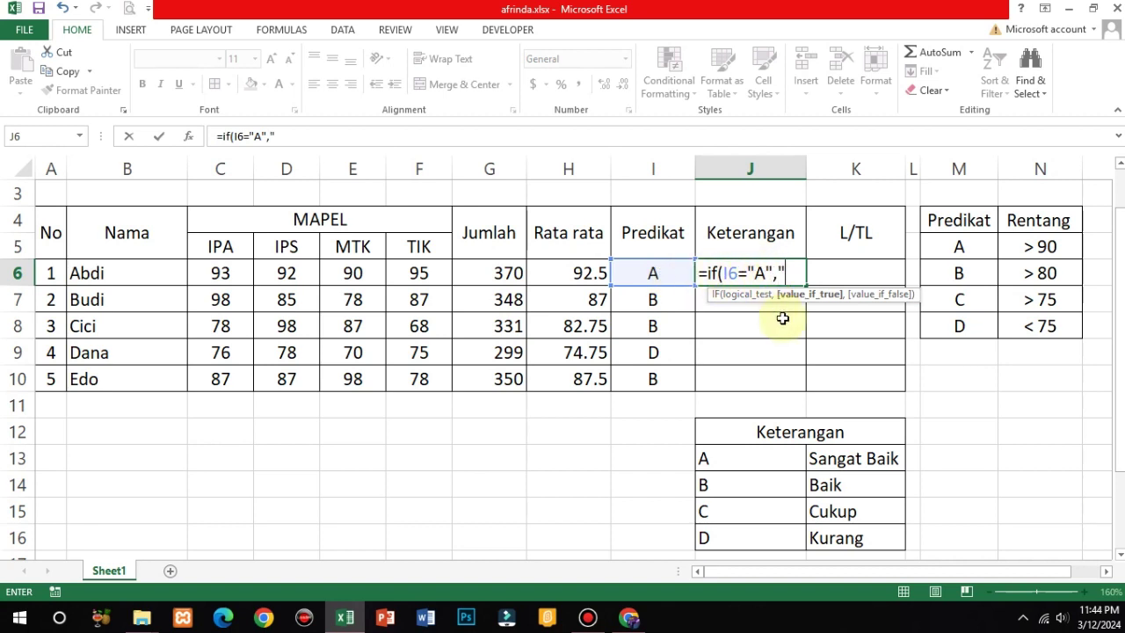
{"action": "type", "text": "Sangat Baik"}
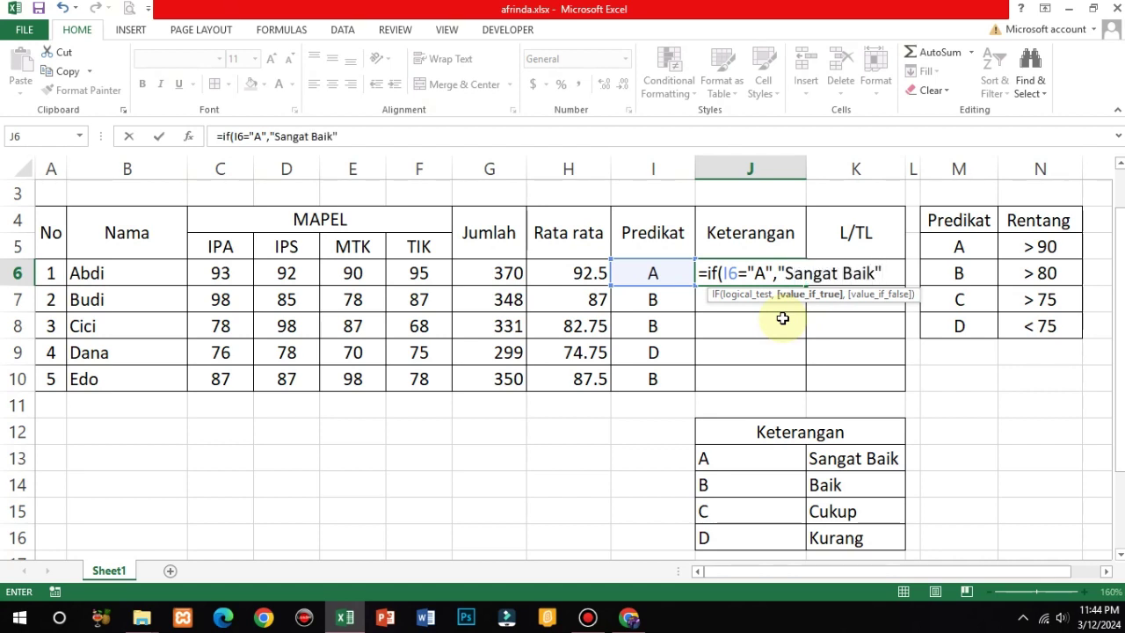
{"action": "type", "text": "\","}
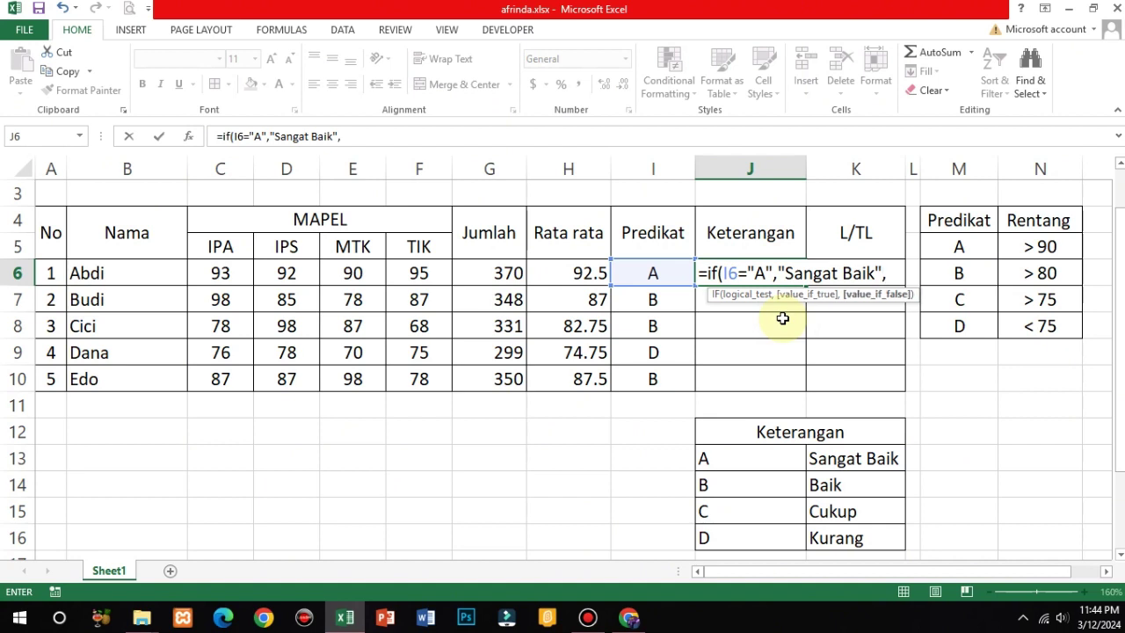
Step: Continue the J6 formula with a nested IF returning "Baik" when I6 equals "B": if(I6="B","Baik"
{"action": "type", "text": "if("}
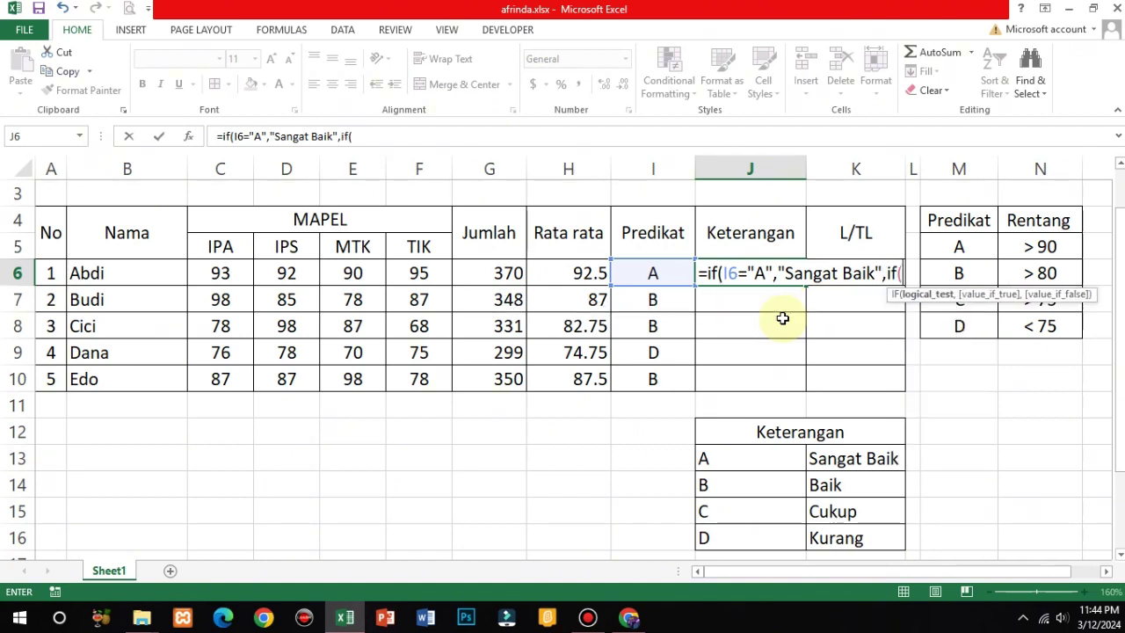
{"action": "left_click", "coordinate": [676, 275]}
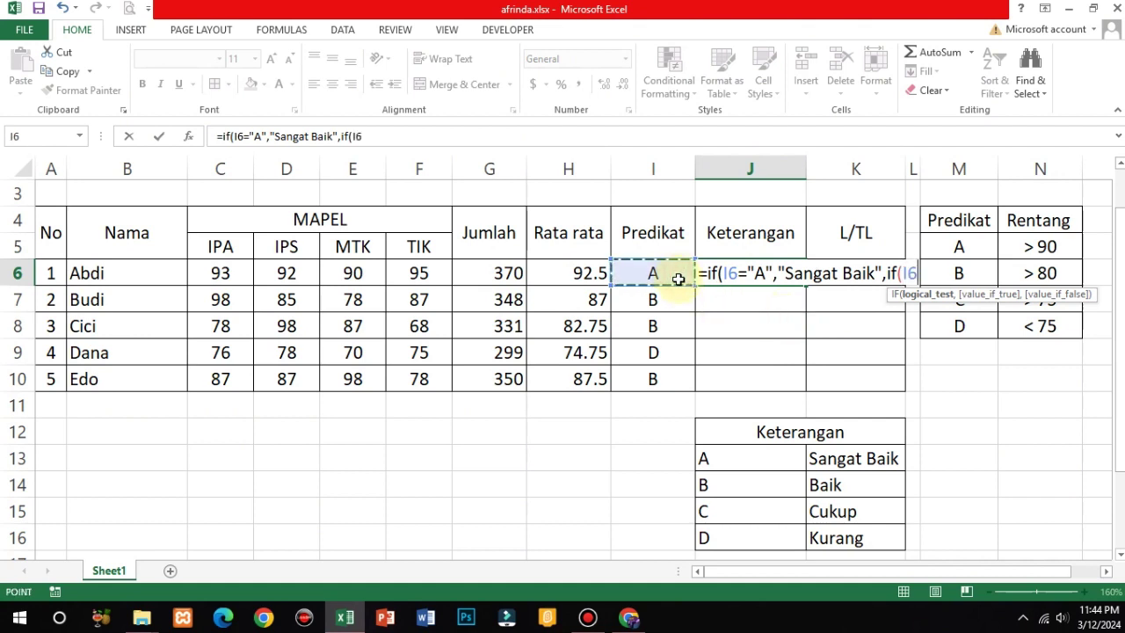
{"action": "type", "text": "="}
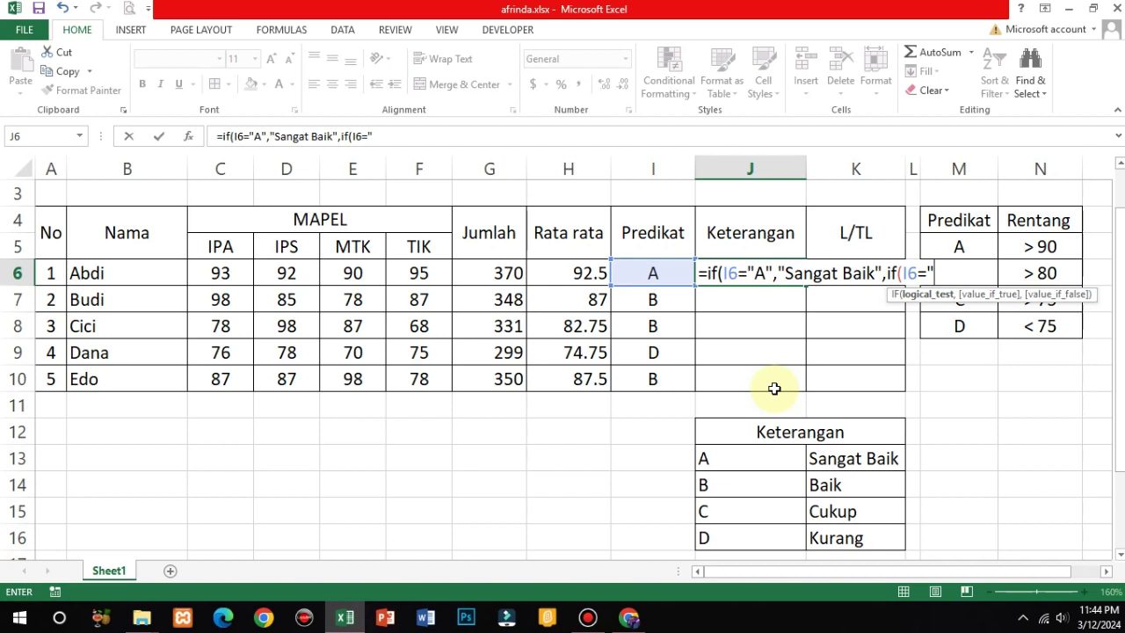
{"action": "type", "text": "\""}
{"action": "type", "text": "B"}
{"action": "type", "text": "\",\""}
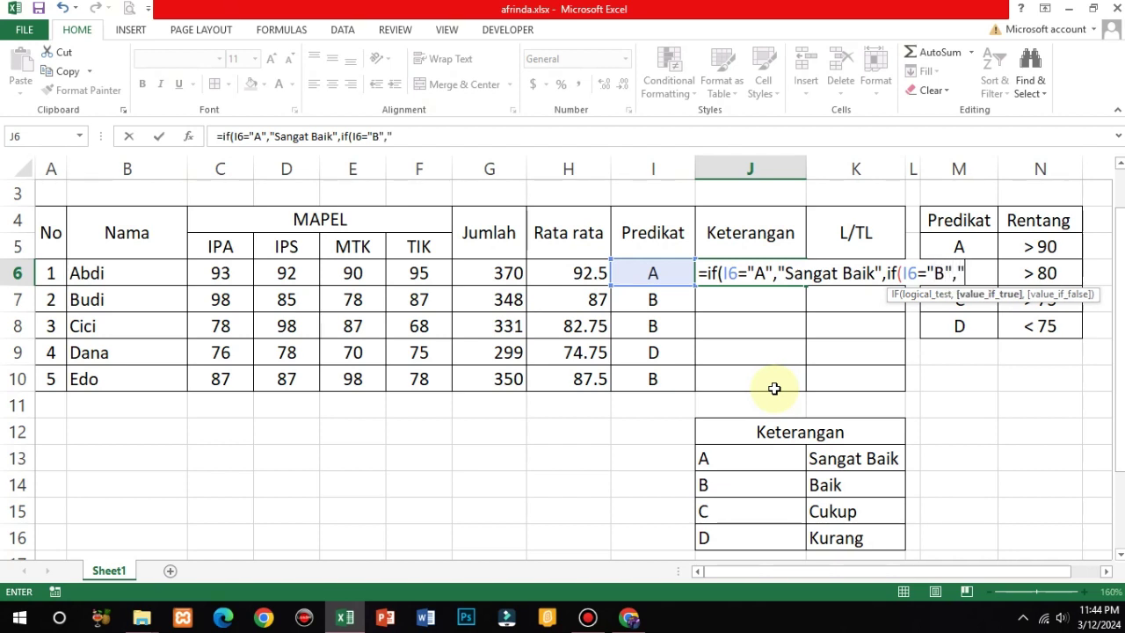
{"action": "type", "text": "Baik\""}
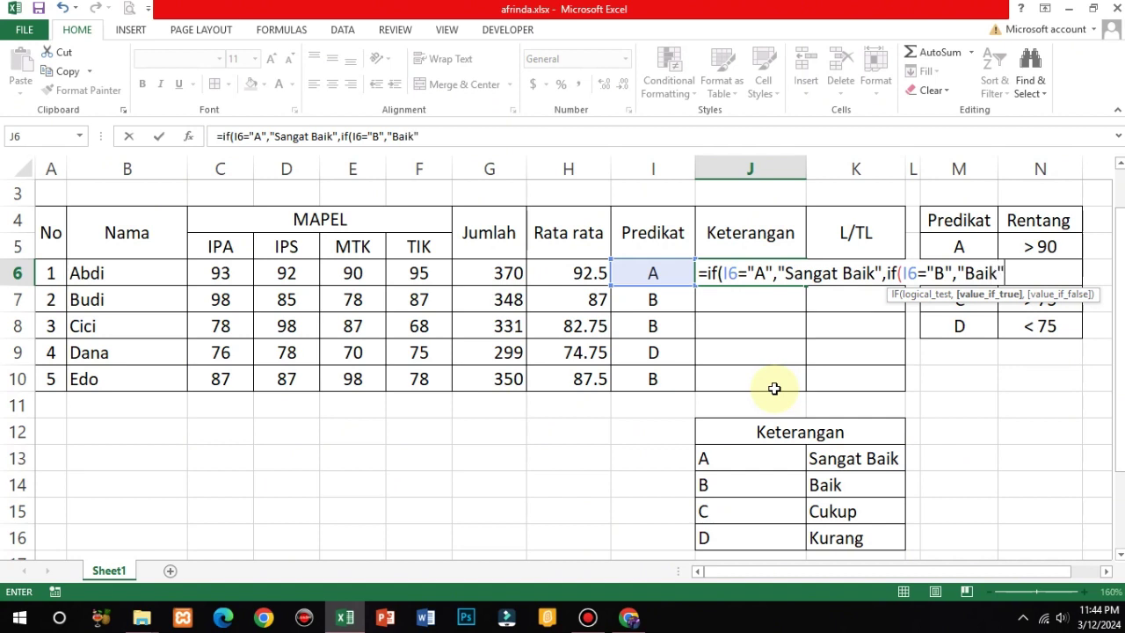
Step: Add a third nested IF to the J6 formula returning "Cukup" when I6 equals "C": ,if(I6="C","Cukup",
{"action": "type", "text": ",if("}
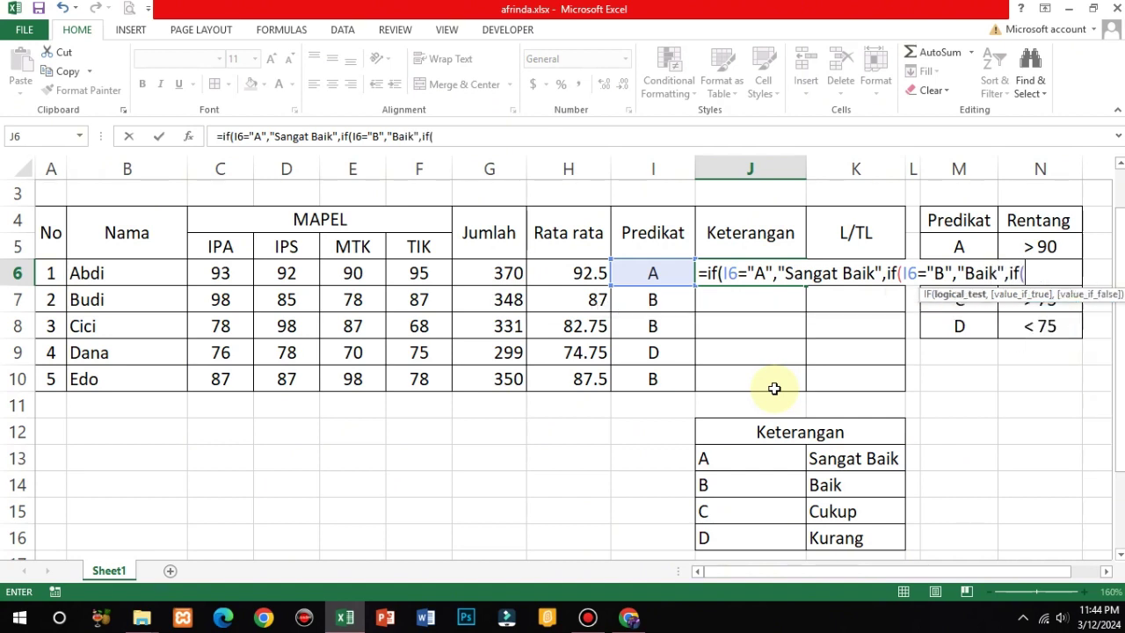
{"action": "left_click", "coordinate": [653, 272]}
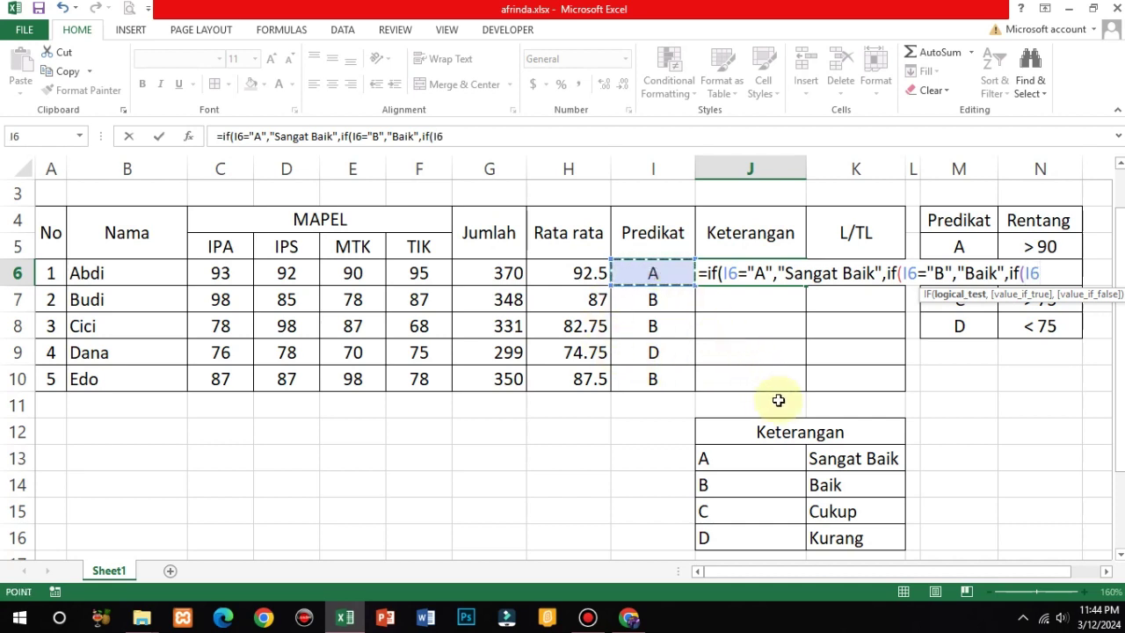
{"action": "type", "text": "="}
{"action": "type", "text": "\"C"}
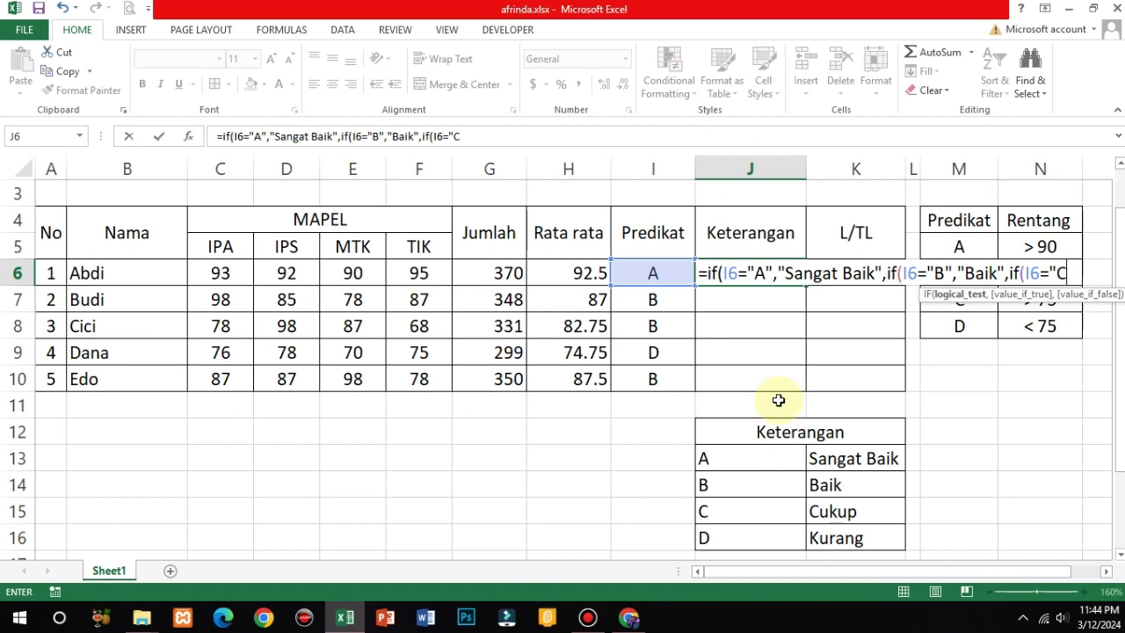
{"action": "type", "text": "\",\""}
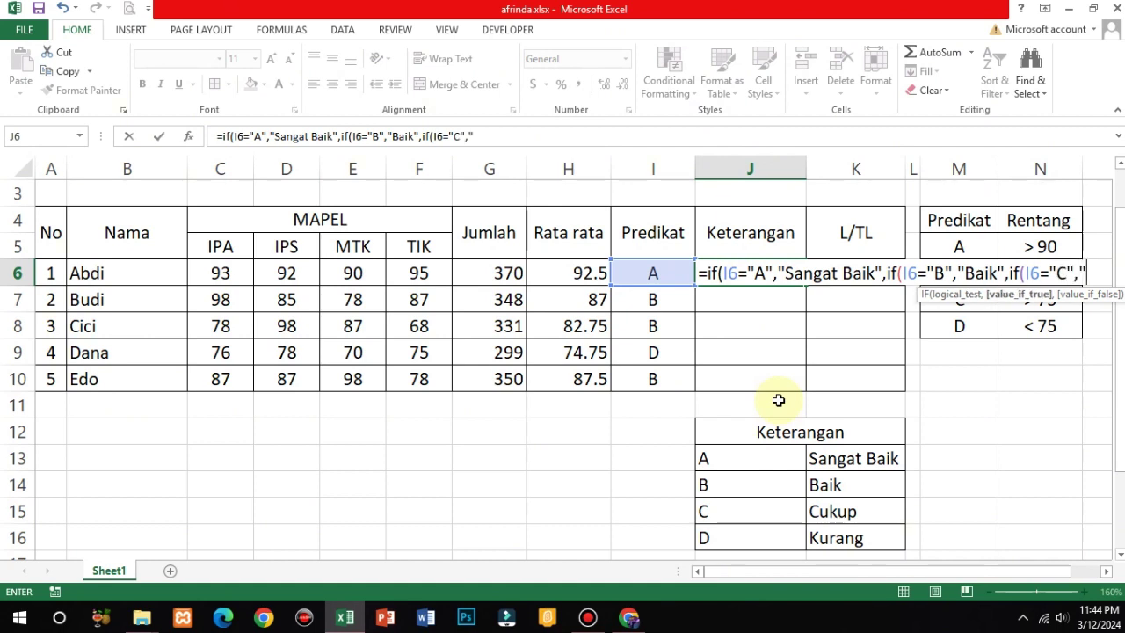
{"action": "type", "text": "Cauku"}
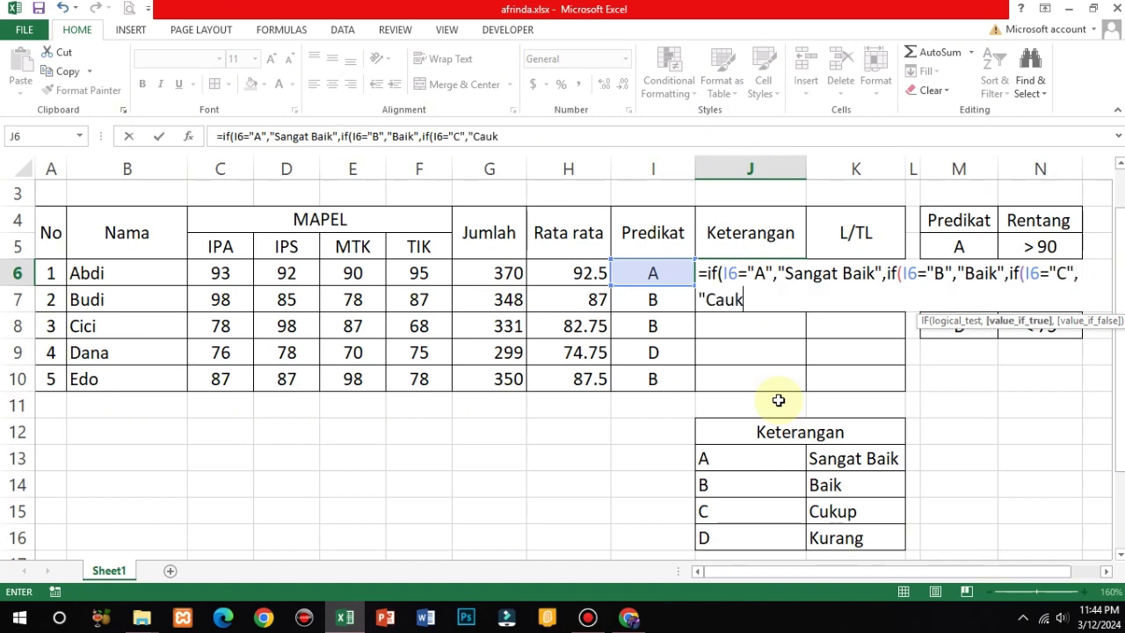
{"action": "key", "text": "BackSpace"}
{"action": "key", "text": "BackSpace"}
{"action": "key", "text": "BackSpace"}
{"action": "key", "text": "BackSpace"}
{"action": "type", "text": "ukup"}
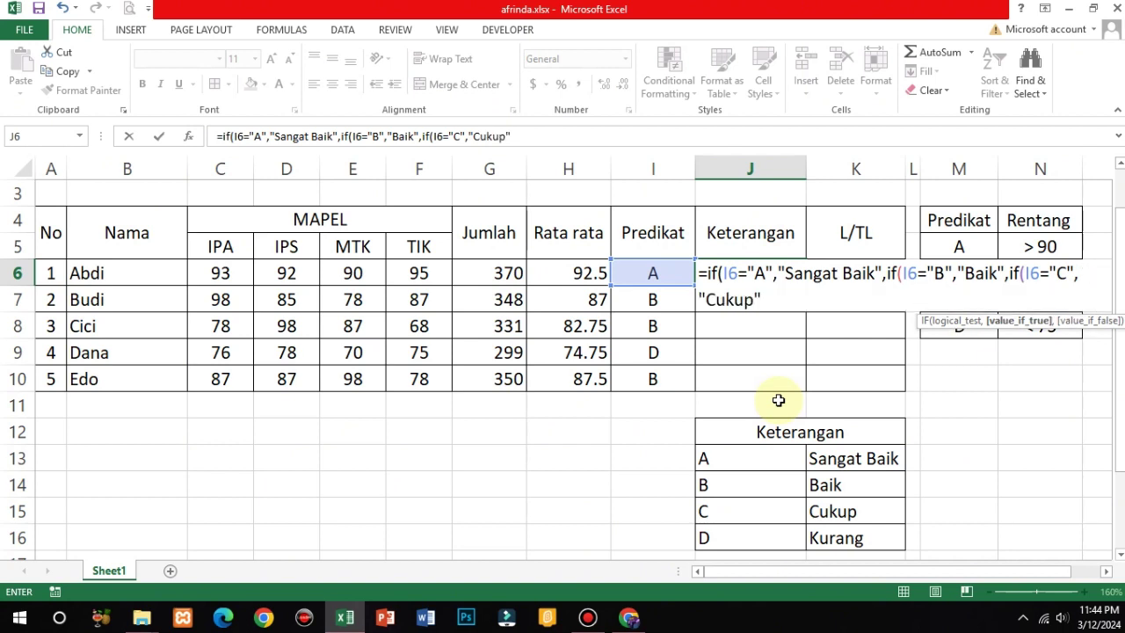
{"action": "type", "text": "\","}
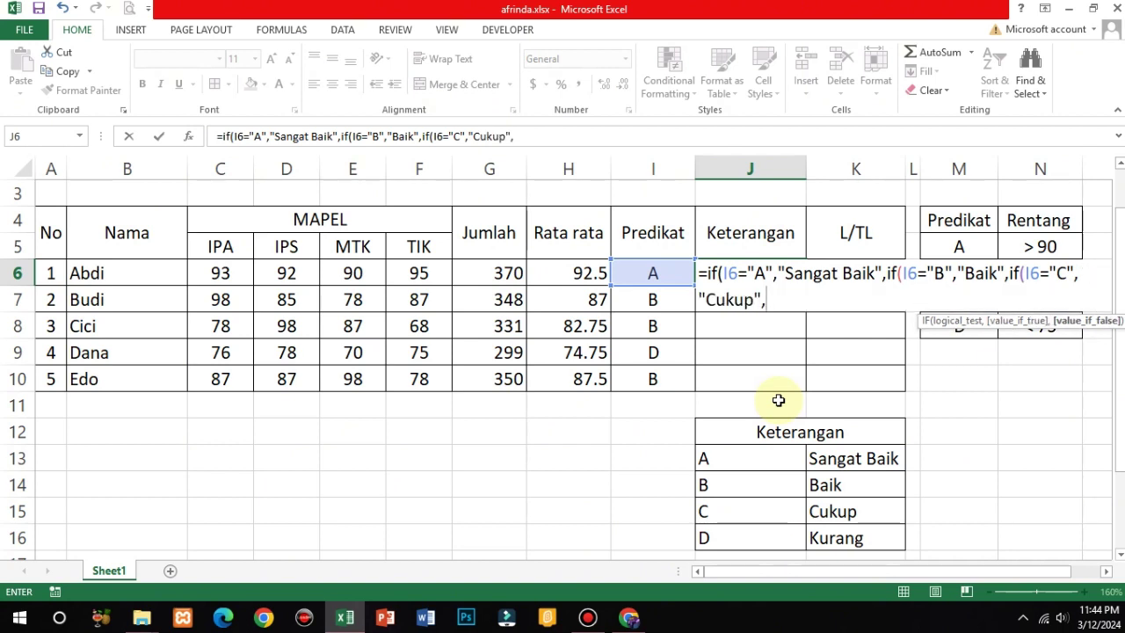
Step: Complete the J6 formula with a last nested IF returning "Kurang" when I6 equals "D", if(I6="D","Kurang")))), and enter it
{"action": "type", "text": "if("}
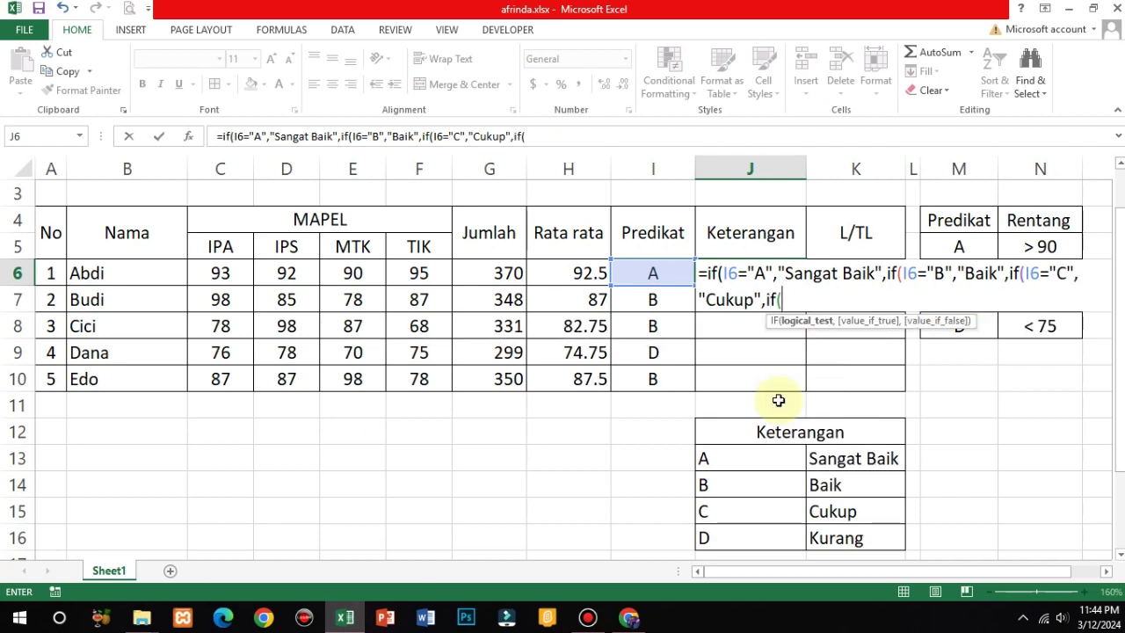
{"action": "left_click", "coordinate": [673, 272]}
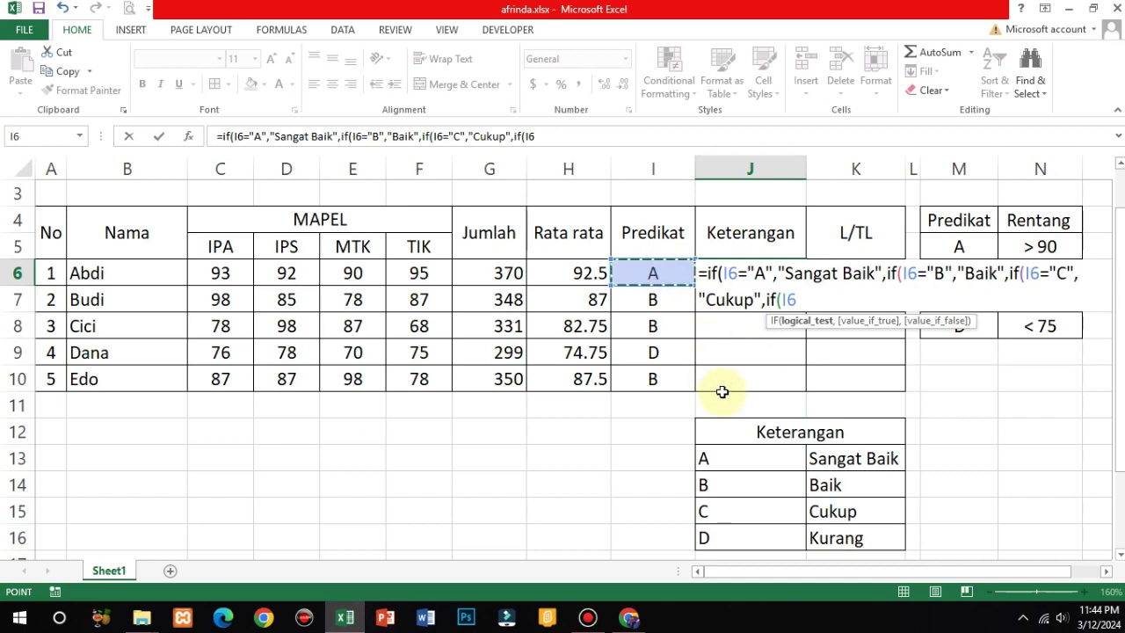
{"action": "type", "text": "="}
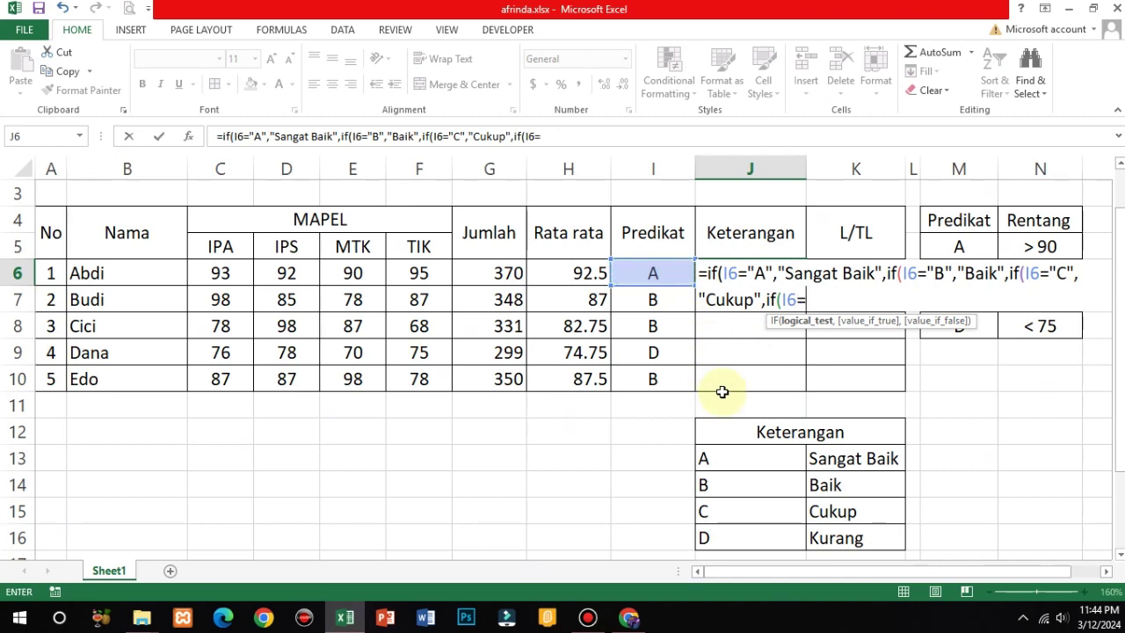
{"action": "type", "text": "\"D\",\""}
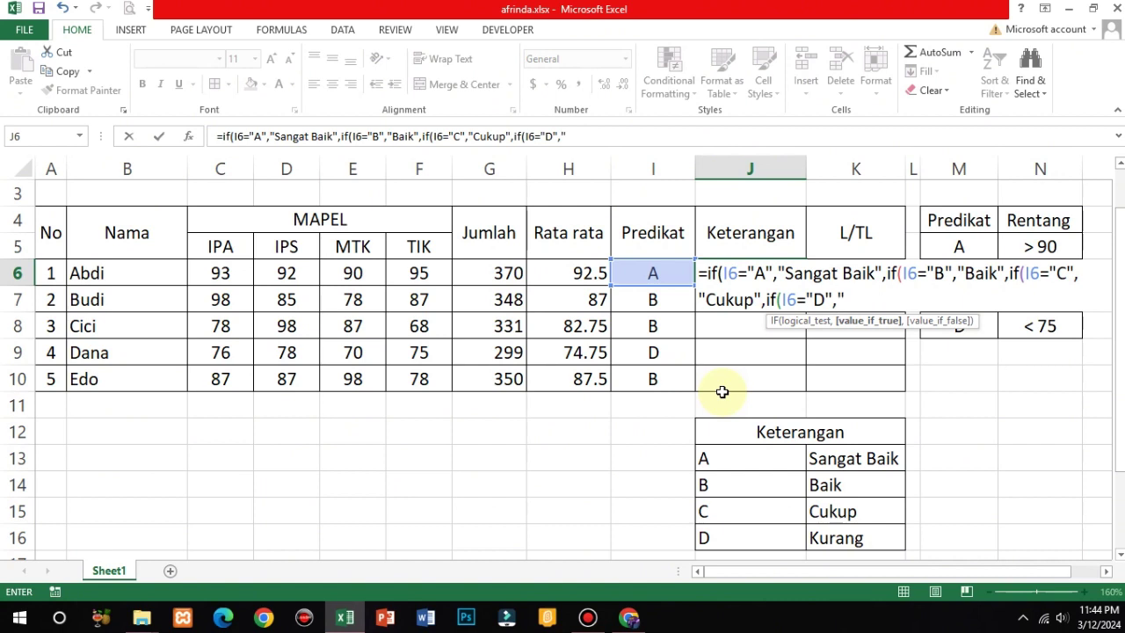
{"action": "type", "text": "Kurang"}
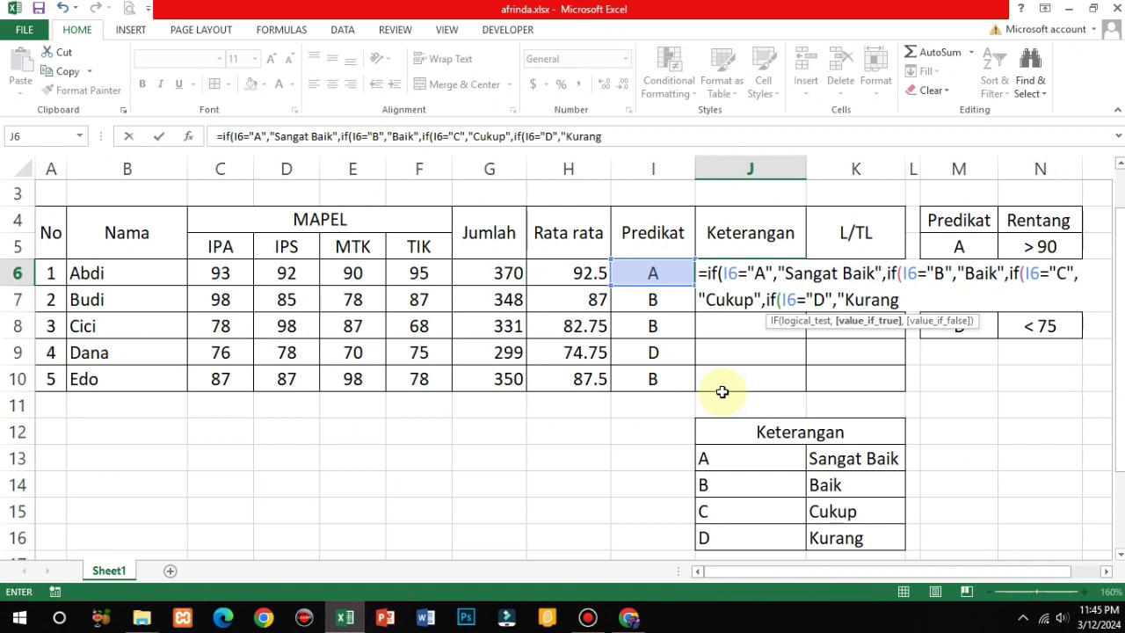
{"action": "type", "text": "\""}
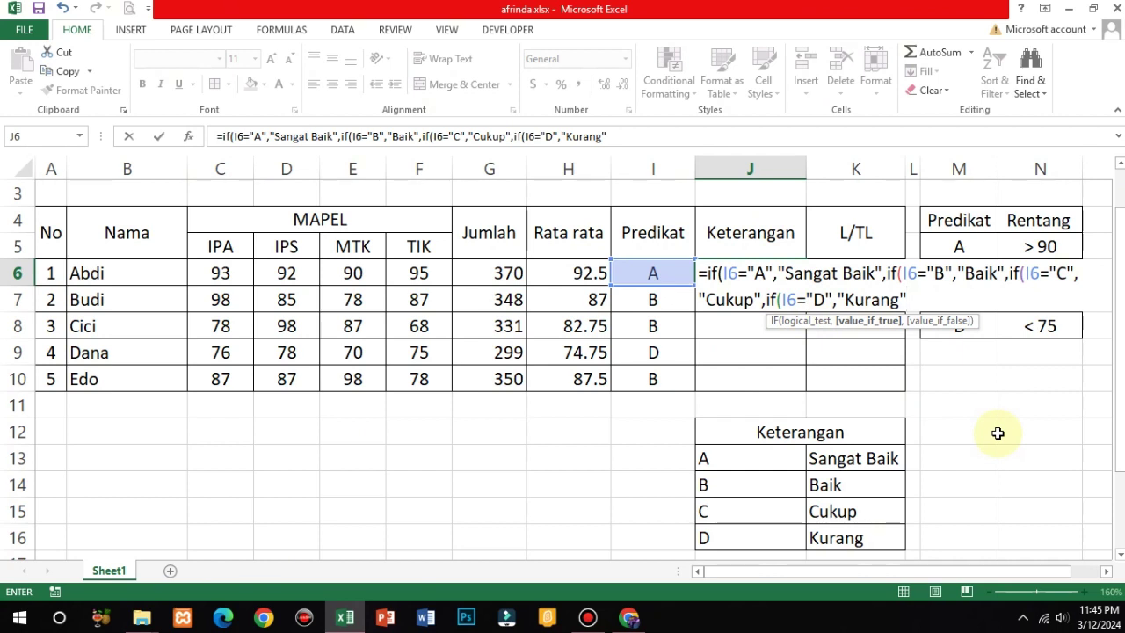
{"action": "type", "text": ")"}
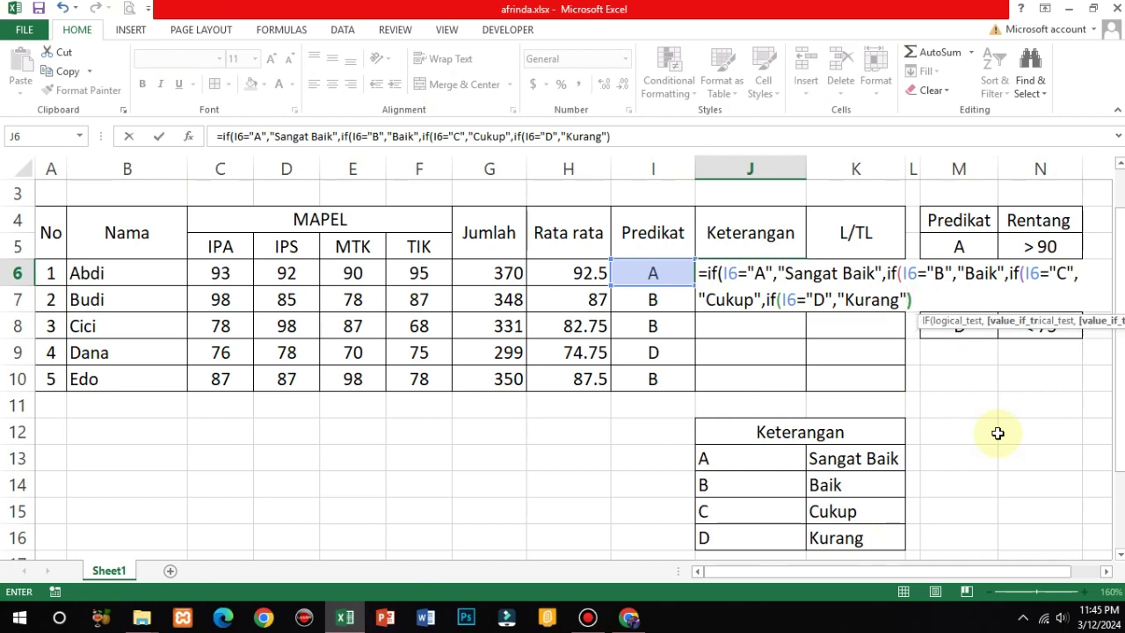
{"action": "type", "text": ")))"}
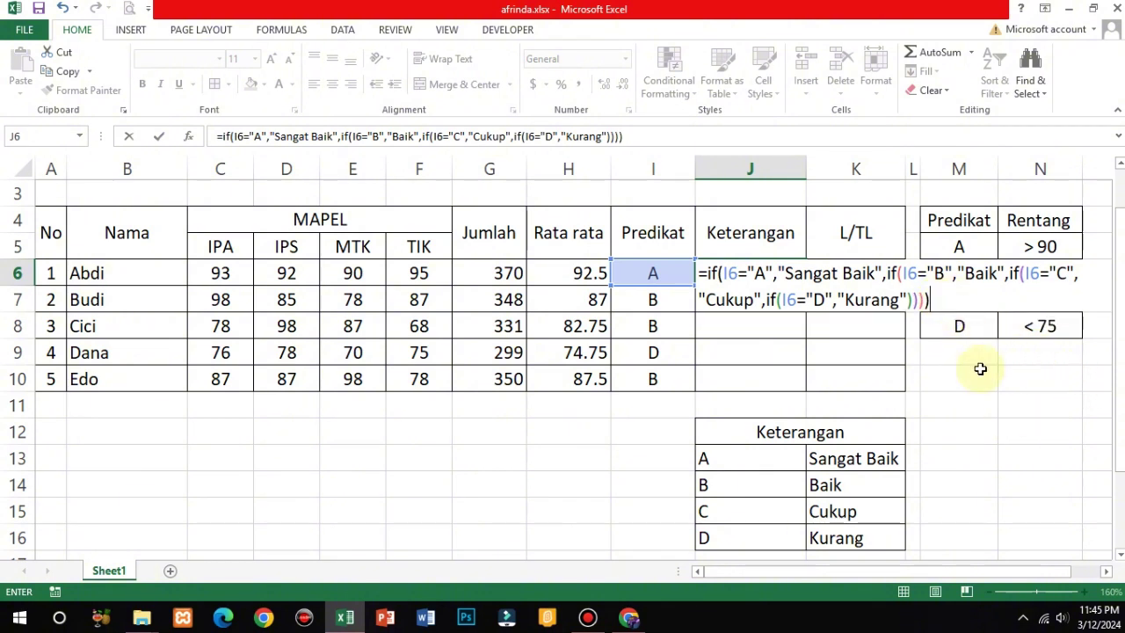
{"action": "key", "text": "Return"}
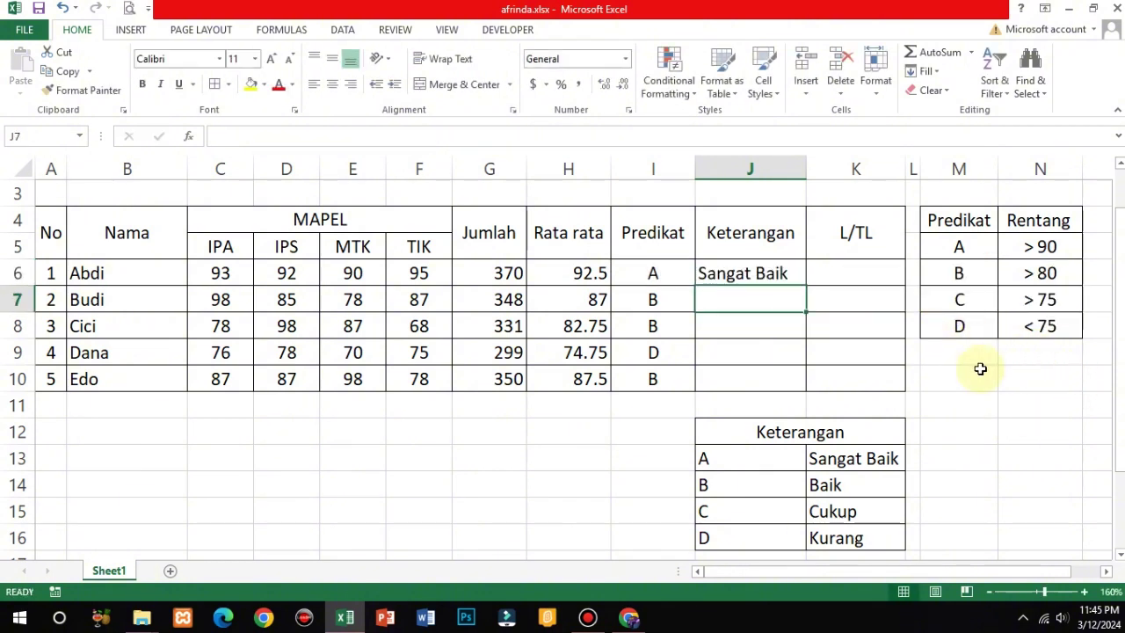
Step: Copy the J6 description formula down through J10 and check the results against the Keterangan key table
{"action": "left_click", "coordinate": [786, 273]}
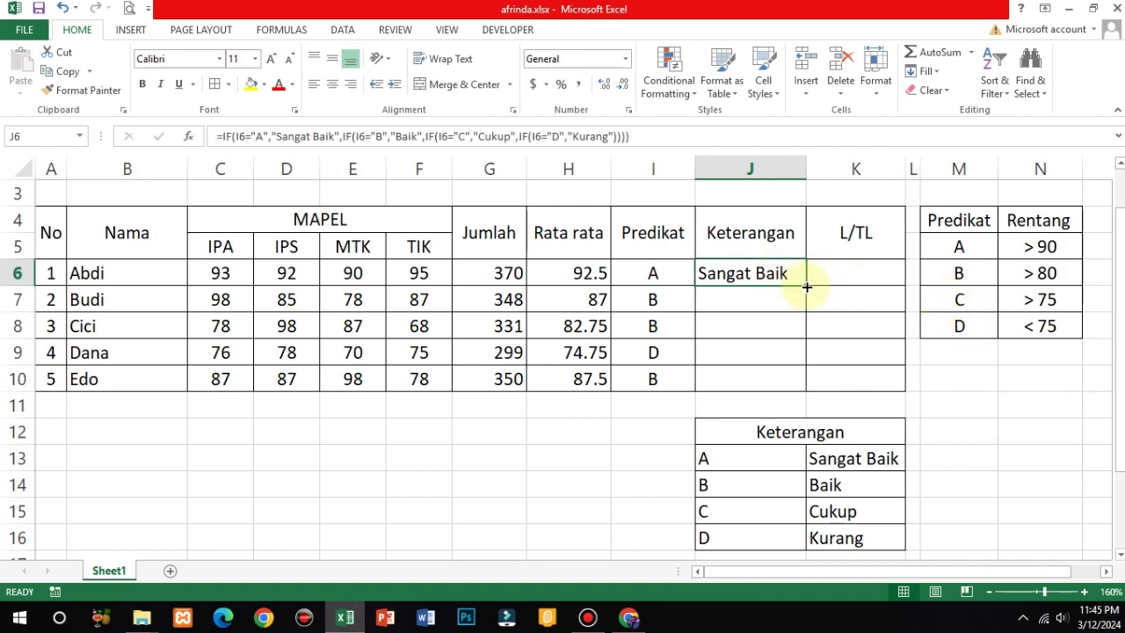
{"action": "left_click_drag", "start_coordinate": [807, 285], "coordinate": [806, 396]}
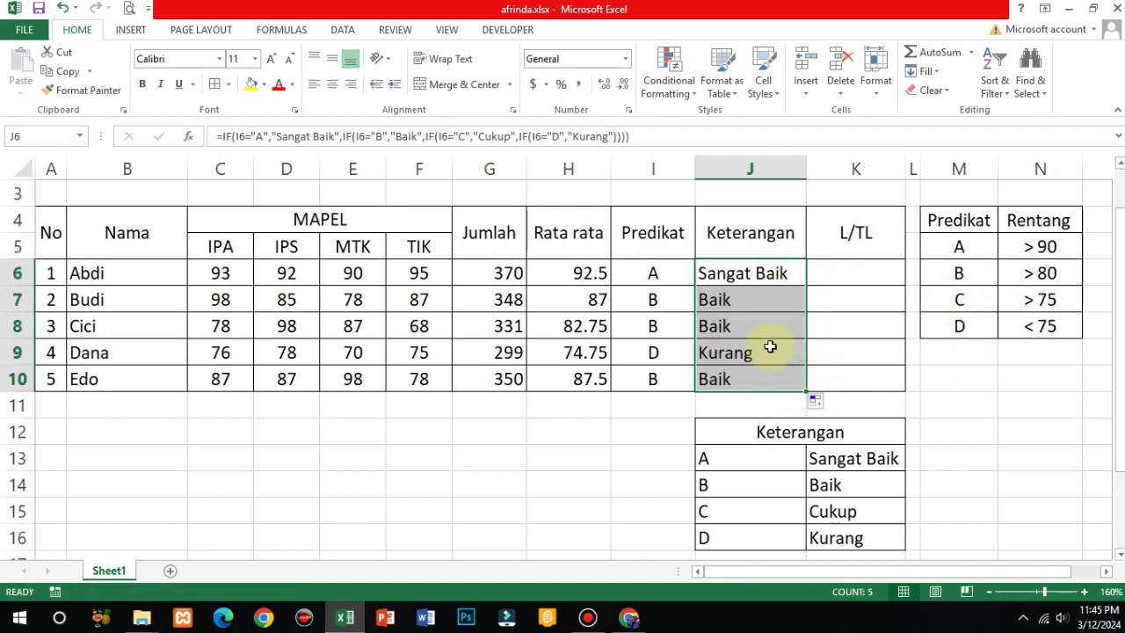
{"action": "left_click", "coordinate": [675, 353]}
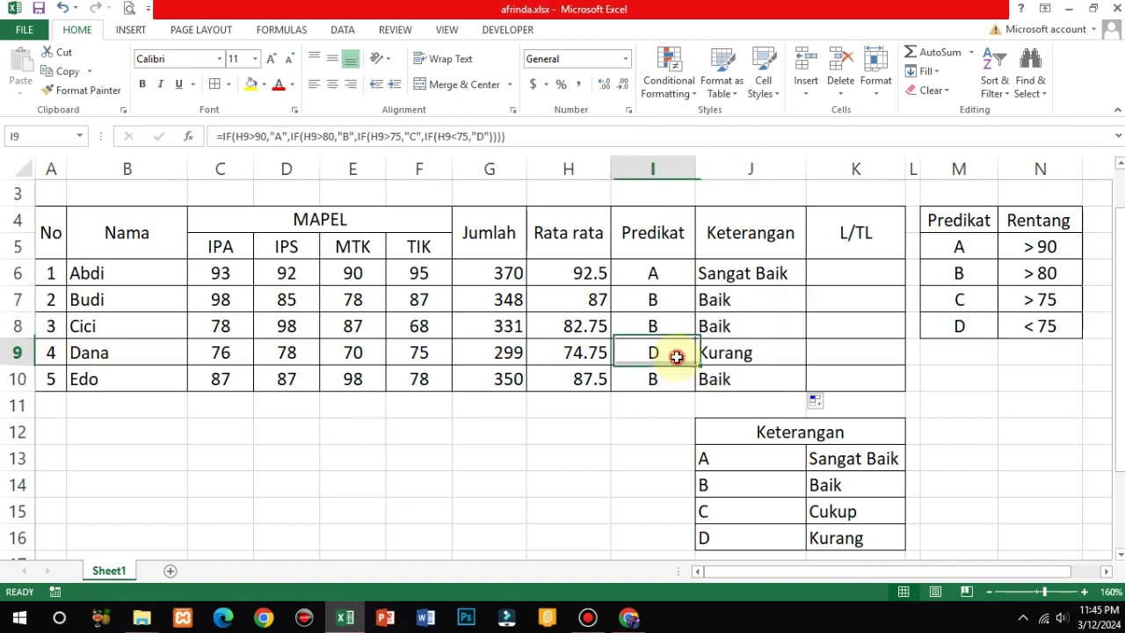
{"action": "left_click", "coordinate": [721, 354]}
{"action": "left_click", "coordinate": [805, 536]}
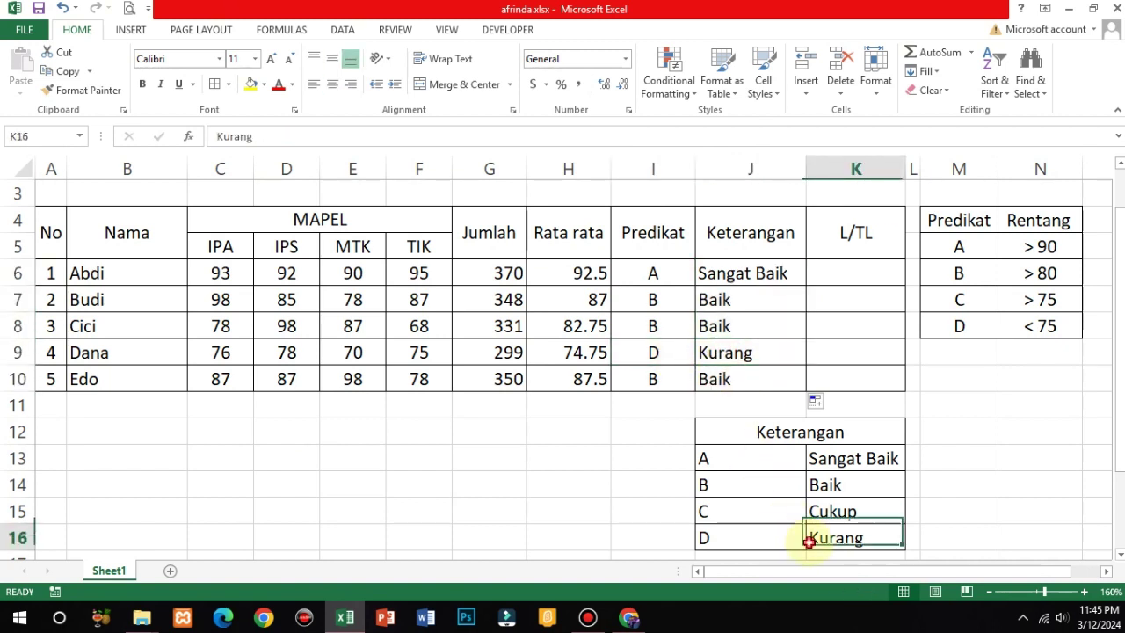
{"action": "left_click", "coordinate": [720, 327]}
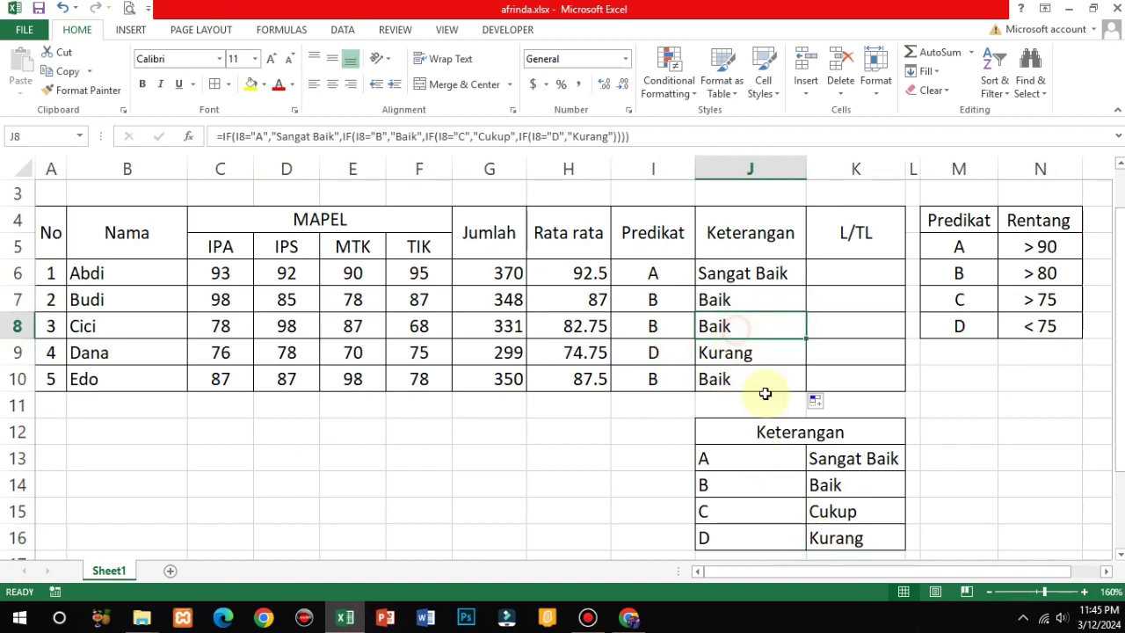
{"action": "left_click", "coordinate": [834, 488]}
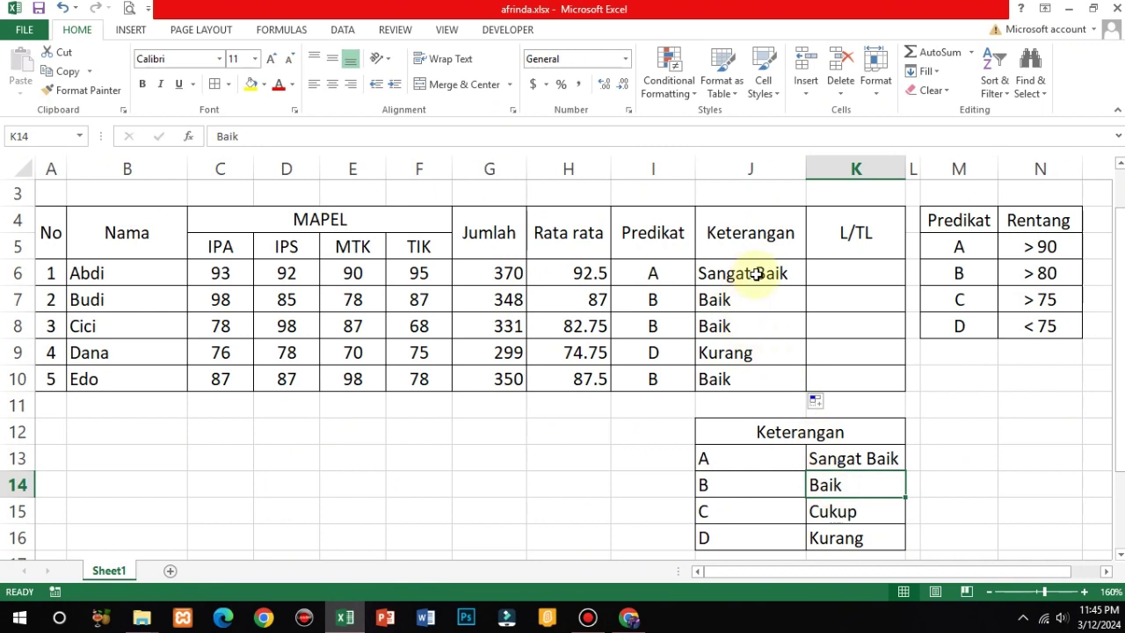
Step: Start an IF formula in K6 that tests whether the average in H6 is at most 75: =if(H6<=75,
{"action": "left_click", "coordinate": [836, 278]}
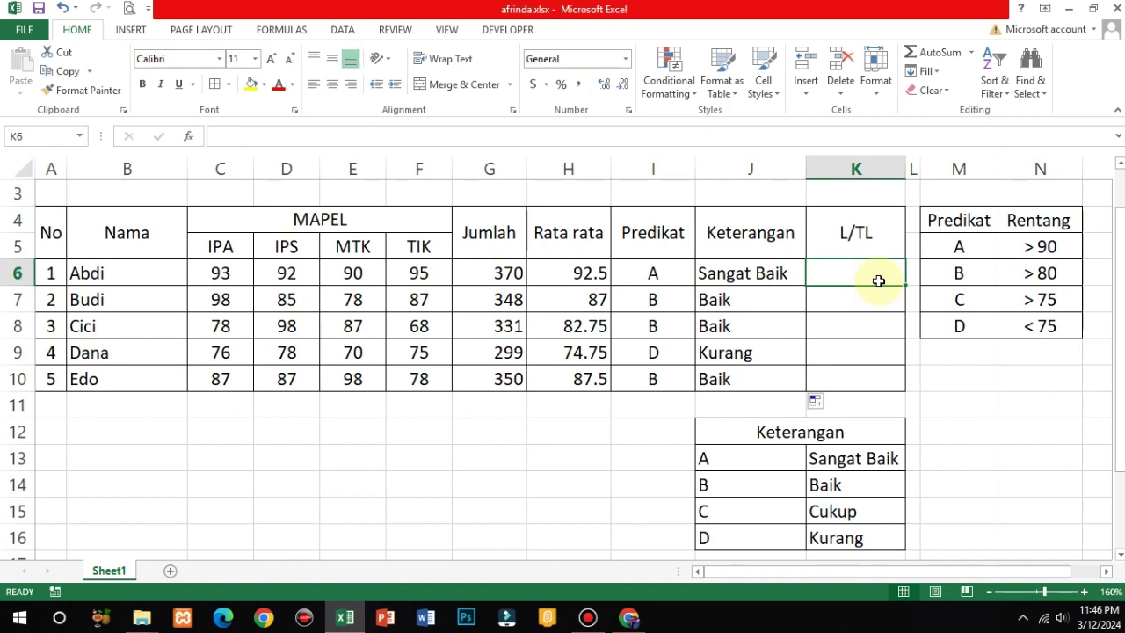
{"action": "type", "text": "="}
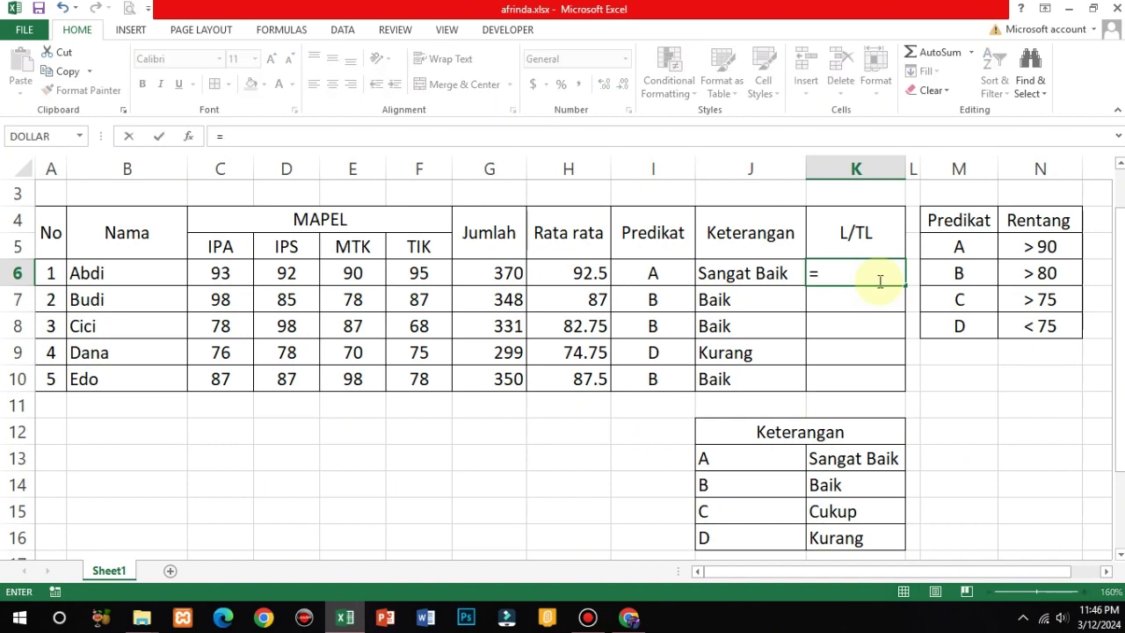
{"action": "type", "text": "if"}
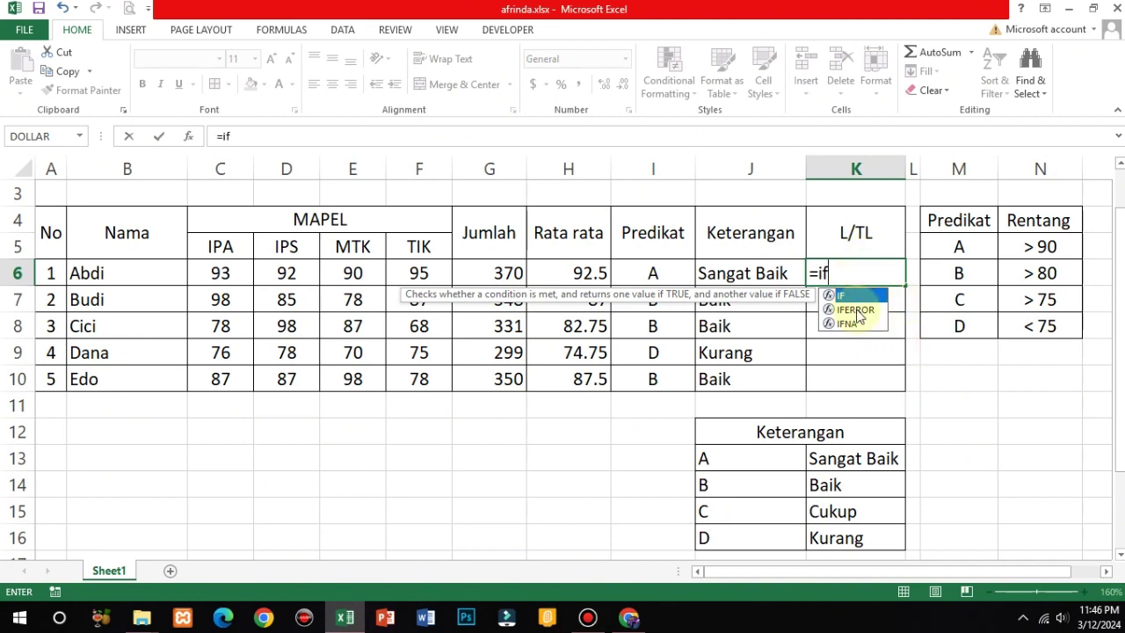
{"action": "type", "text": "("}
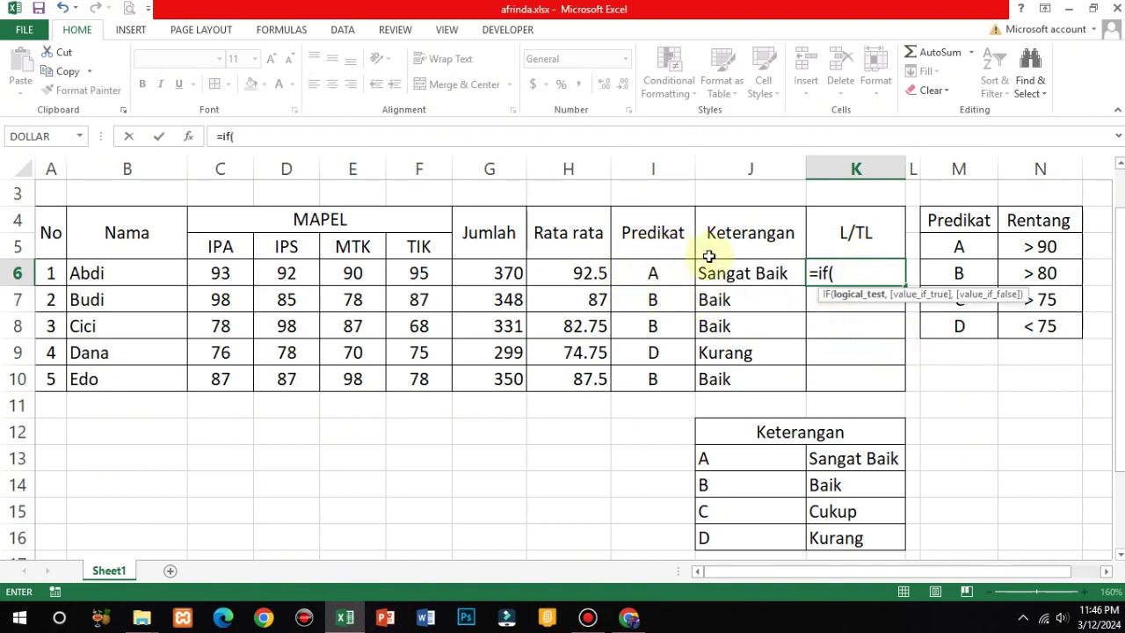
{"action": "left_click", "coordinate": [575, 275]}
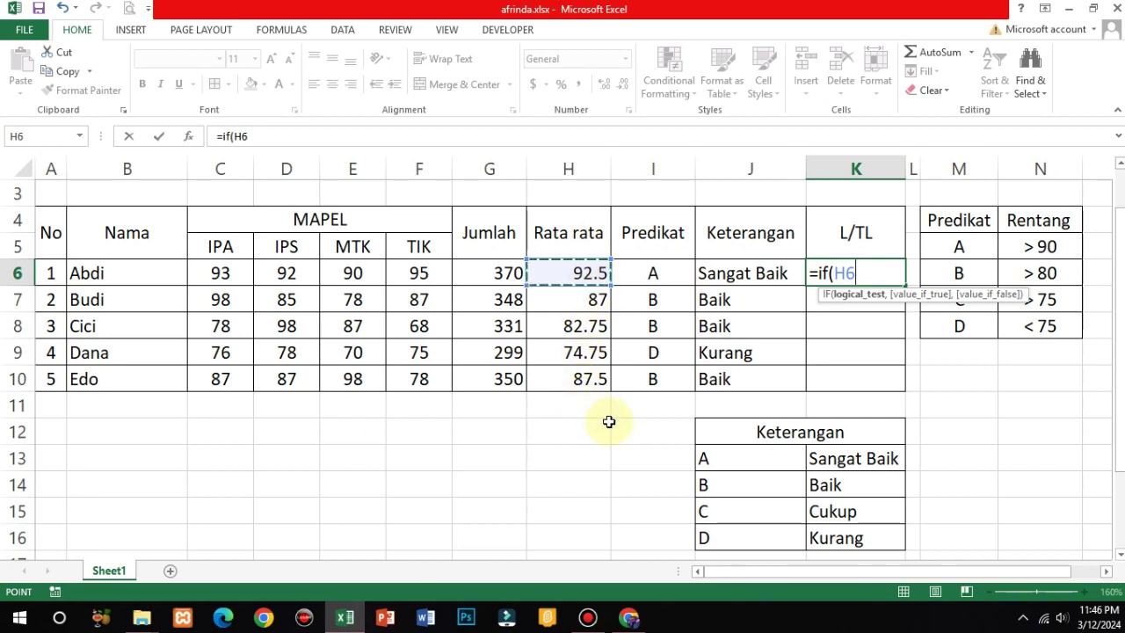
{"action": "type", "text": "<"}
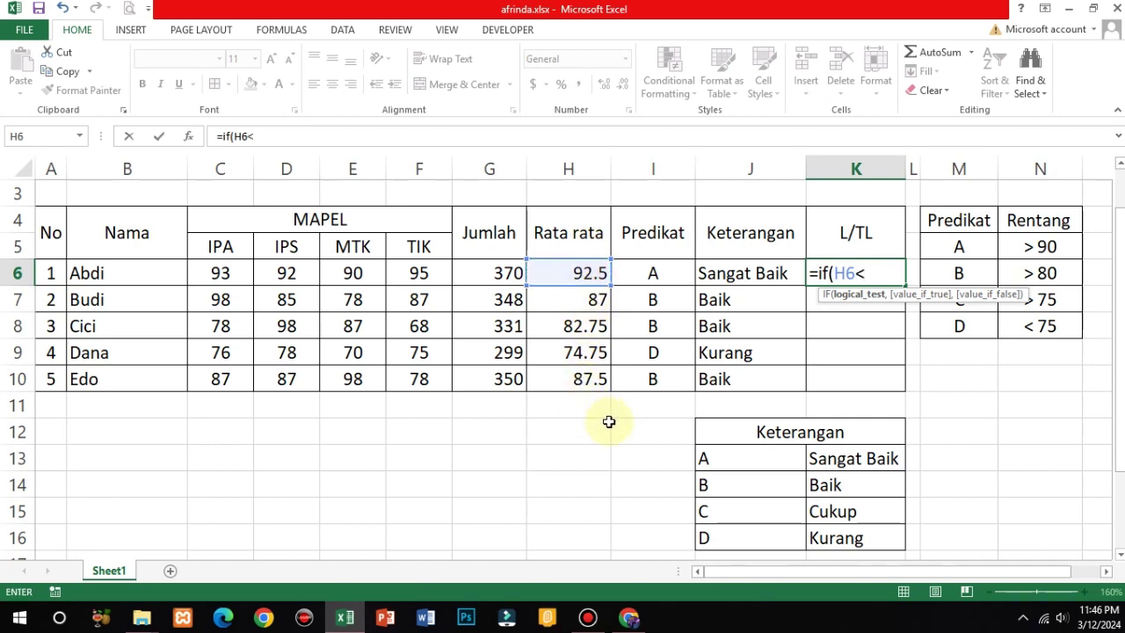
{"action": "type", "text": "=75,"}
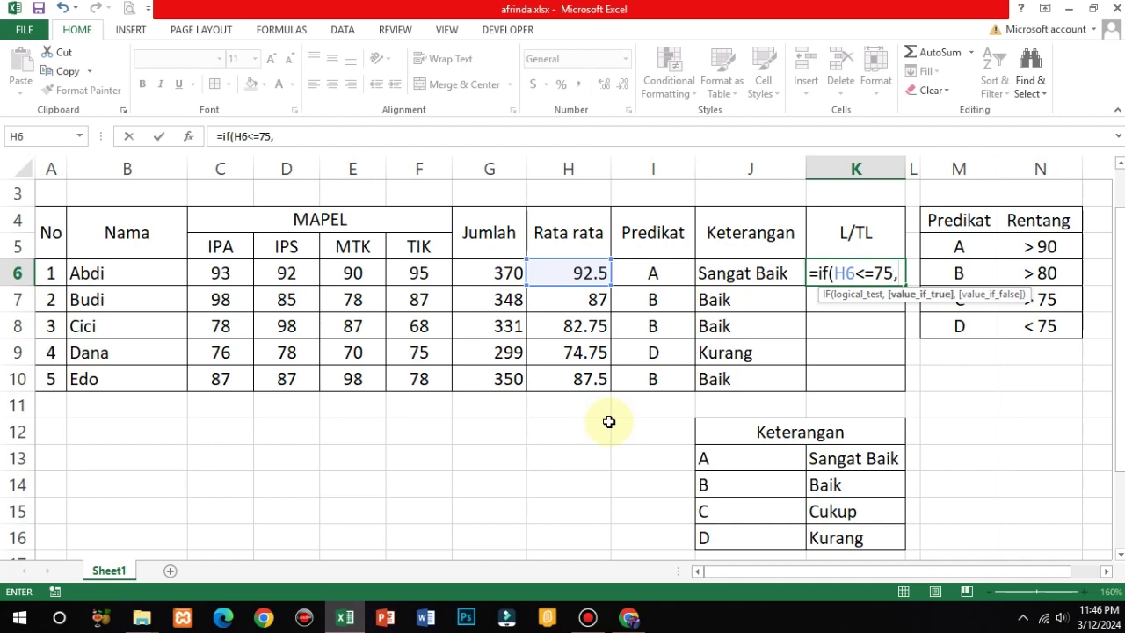
Step: Complete the K6 formula with "Tidak Lulus" as the true result and "Lulus" as the false result, and enter it
{"action": "type", "text": "\"Tidak "}
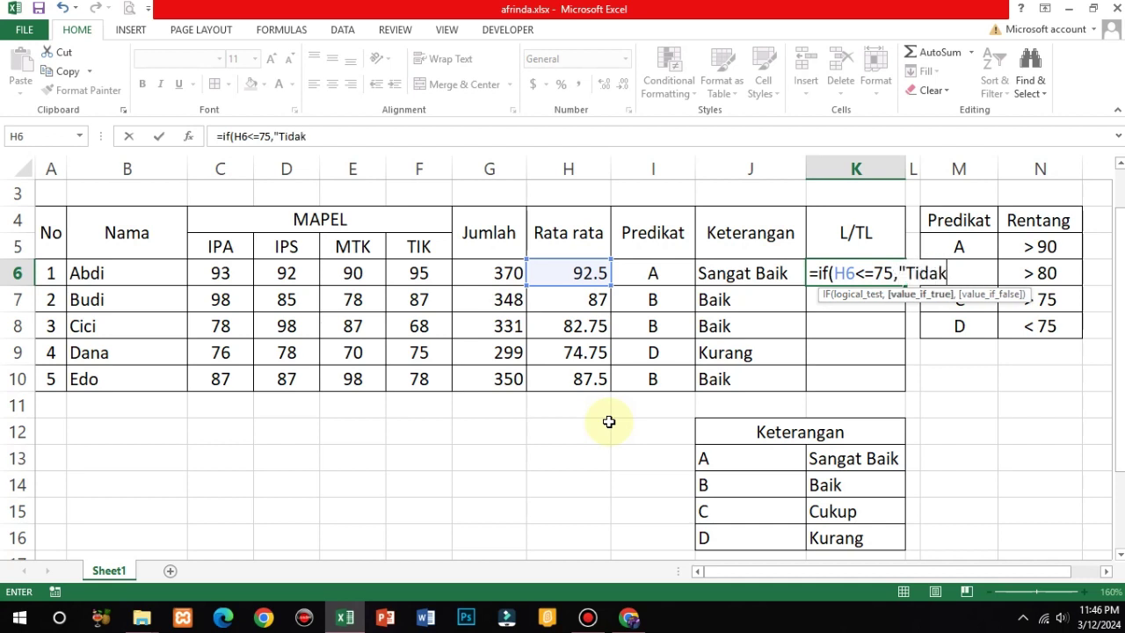
{"action": "type", "text": "Lulus\","}
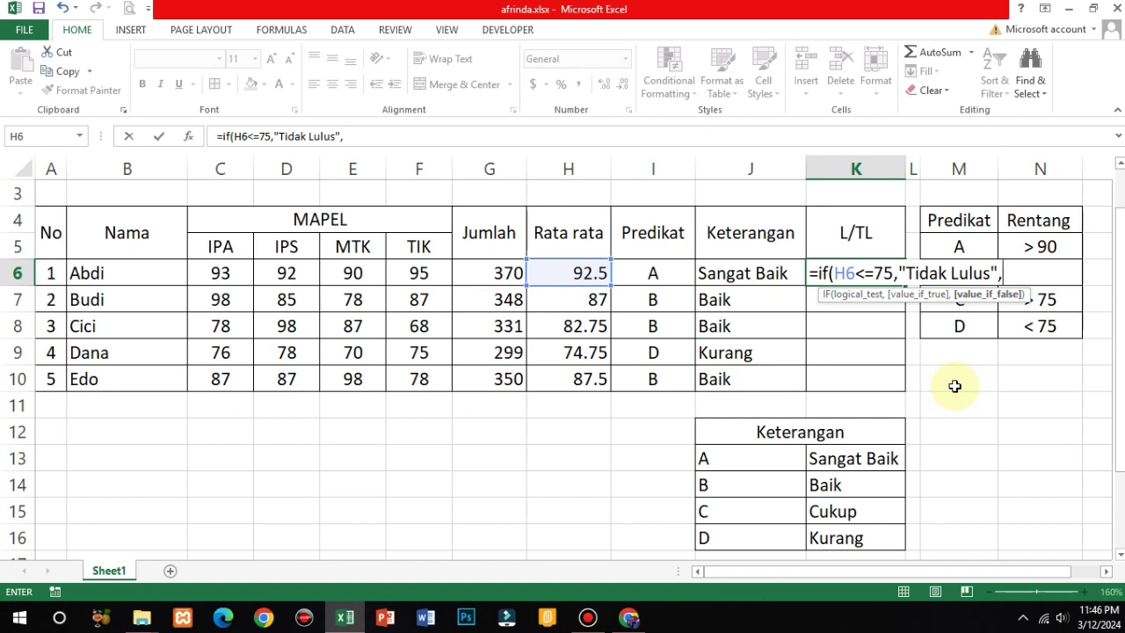
{"action": "type", "text": "\"Lulus"}
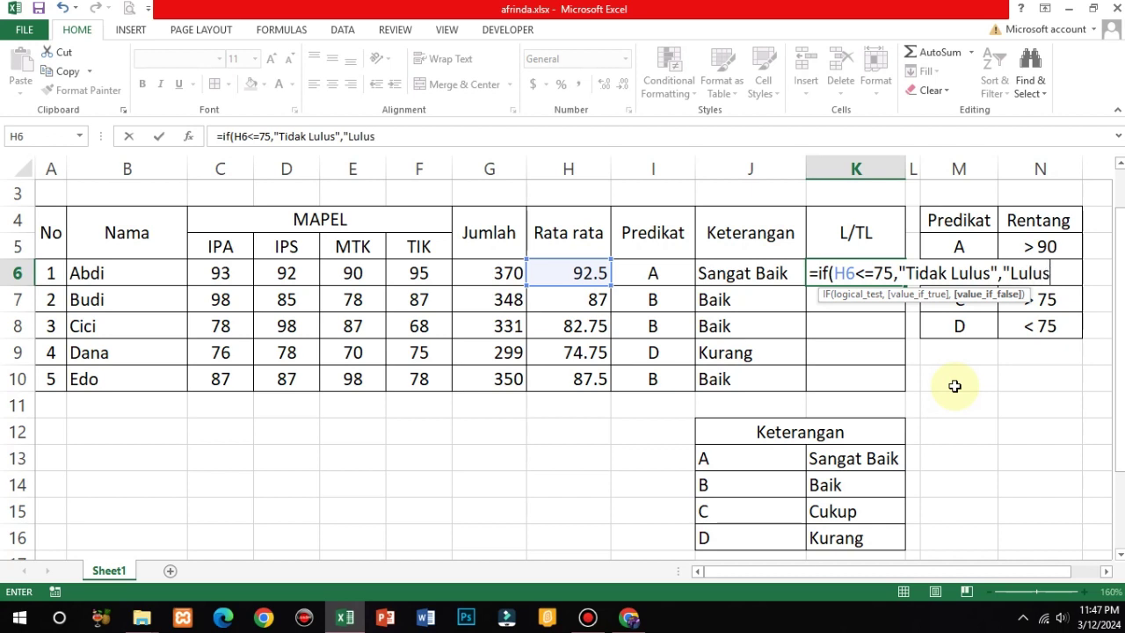
{"action": "type", "text": "\")"}
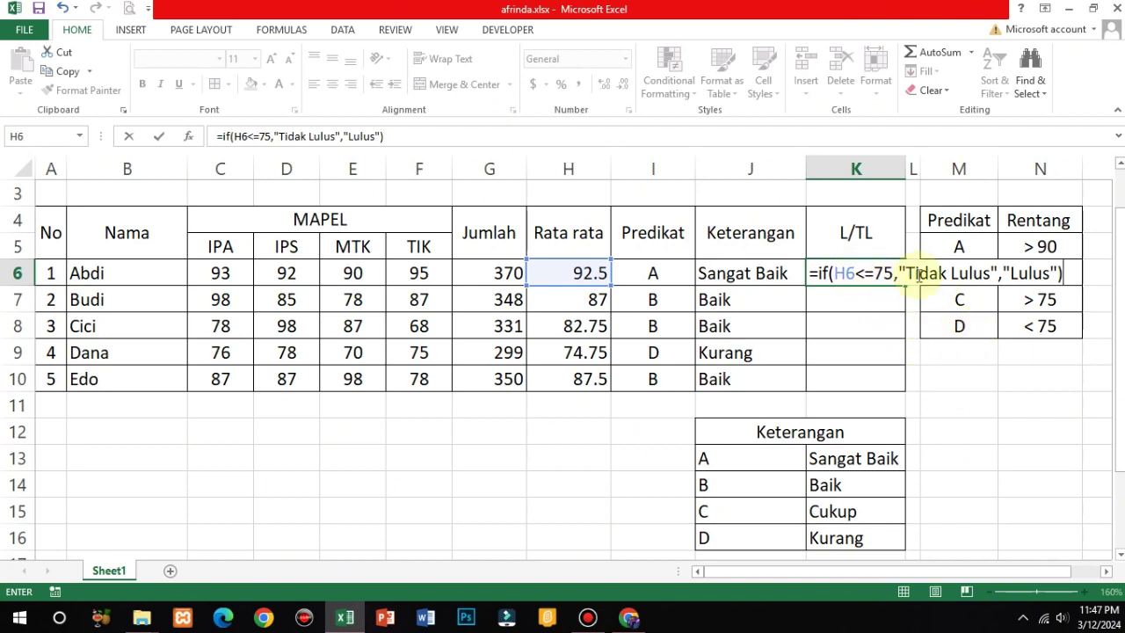
{"action": "key", "text": "Return"}
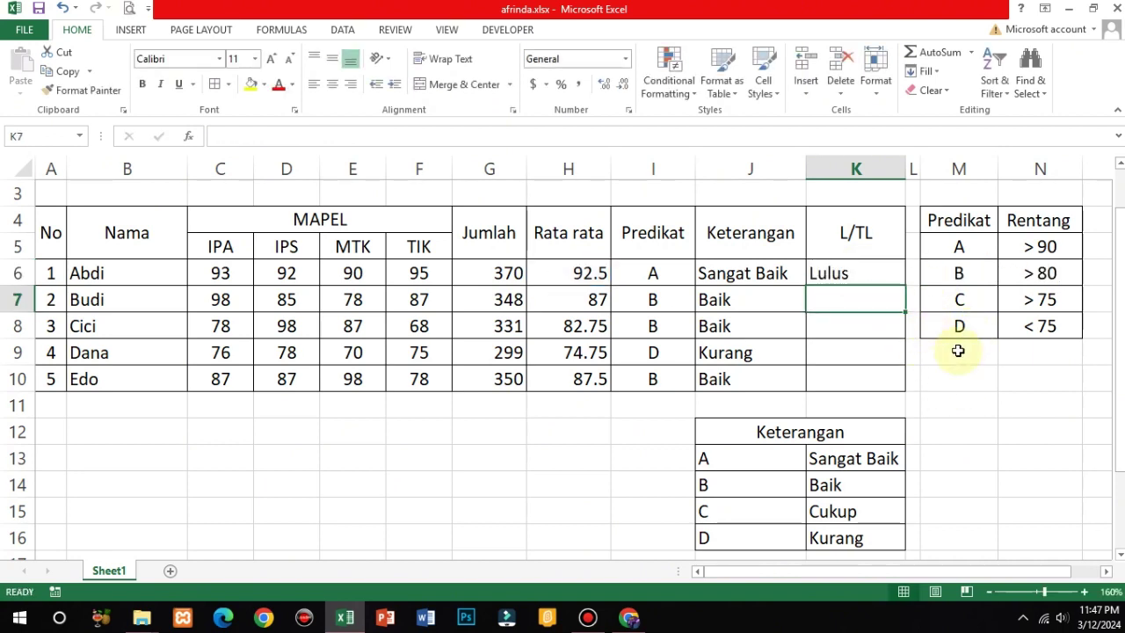
Step: Copy the K6 pass-status formula down through K10 and check the formula in K9
{"action": "left_click", "coordinate": [892, 271]}
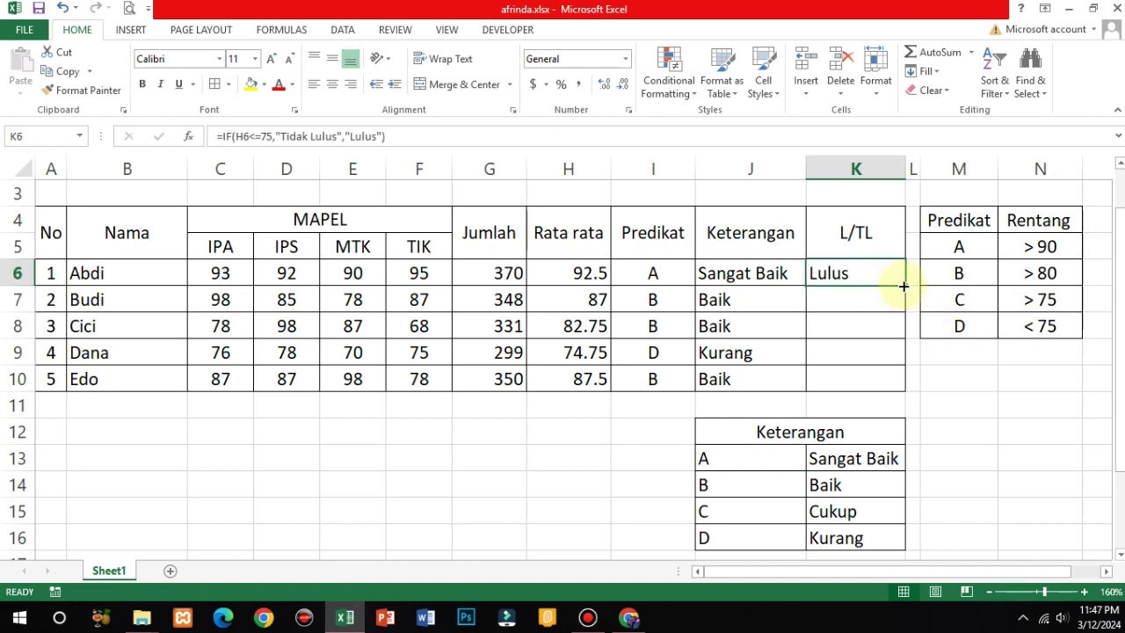
{"action": "left_click_drag", "start_coordinate": [905, 286], "coordinate": [891, 381]}
{"action": "left_click", "coordinate": [866, 354]}
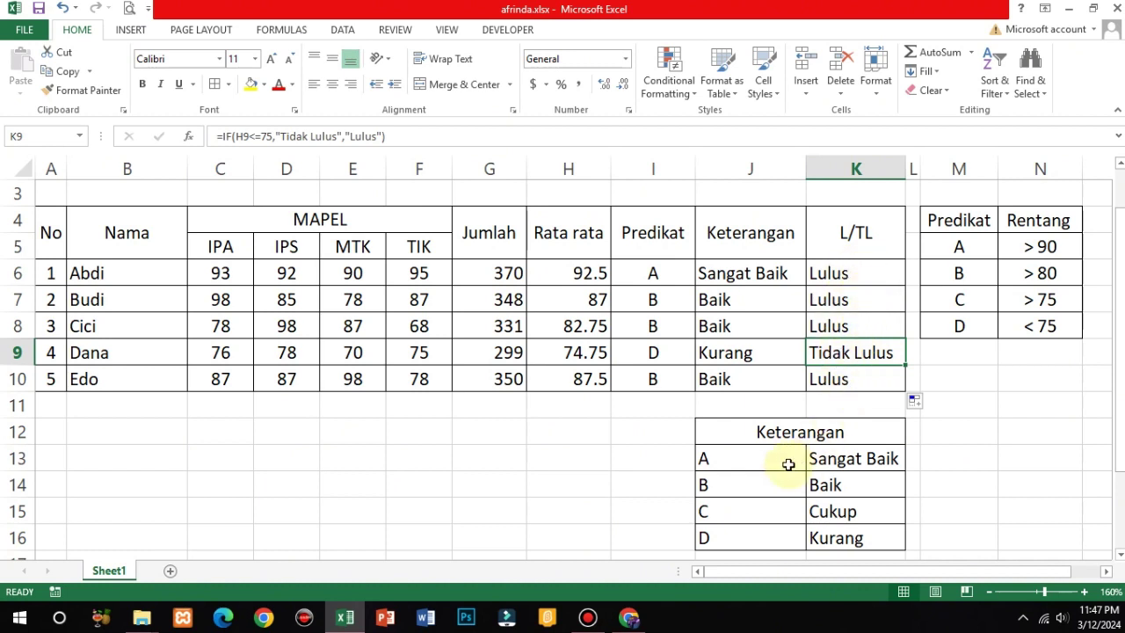
Step: Review the completed Jumlah, Rata rata, Predikat, Keterangan and L/TL columns of the grade table
{"action": "left_click", "coordinate": [500, 274]}
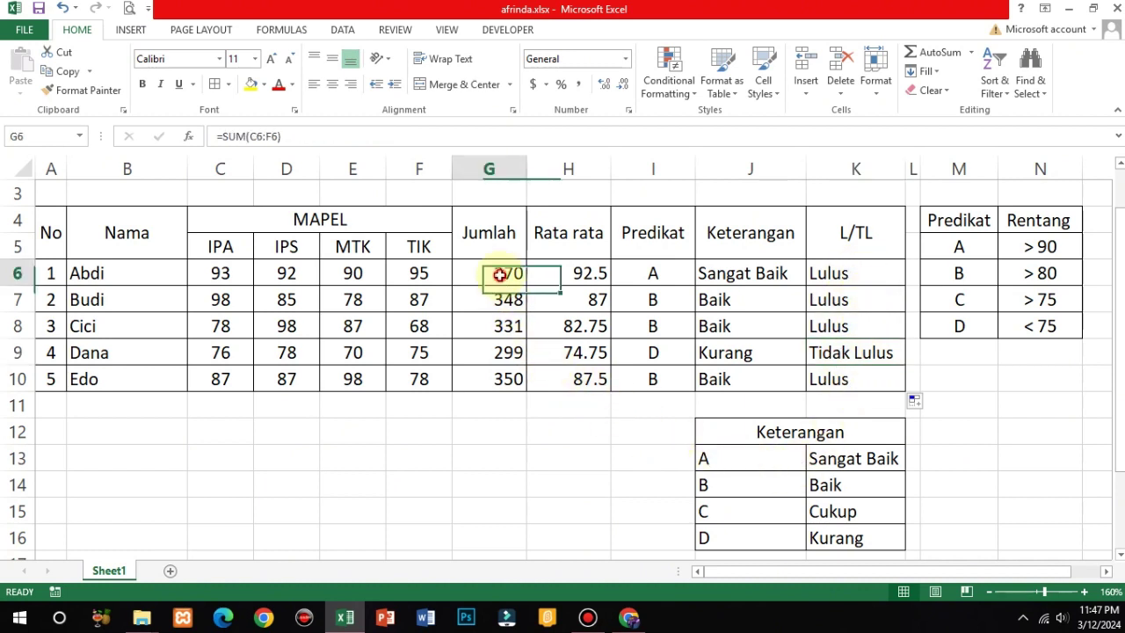
{"action": "left_click", "coordinate": [580, 246]}
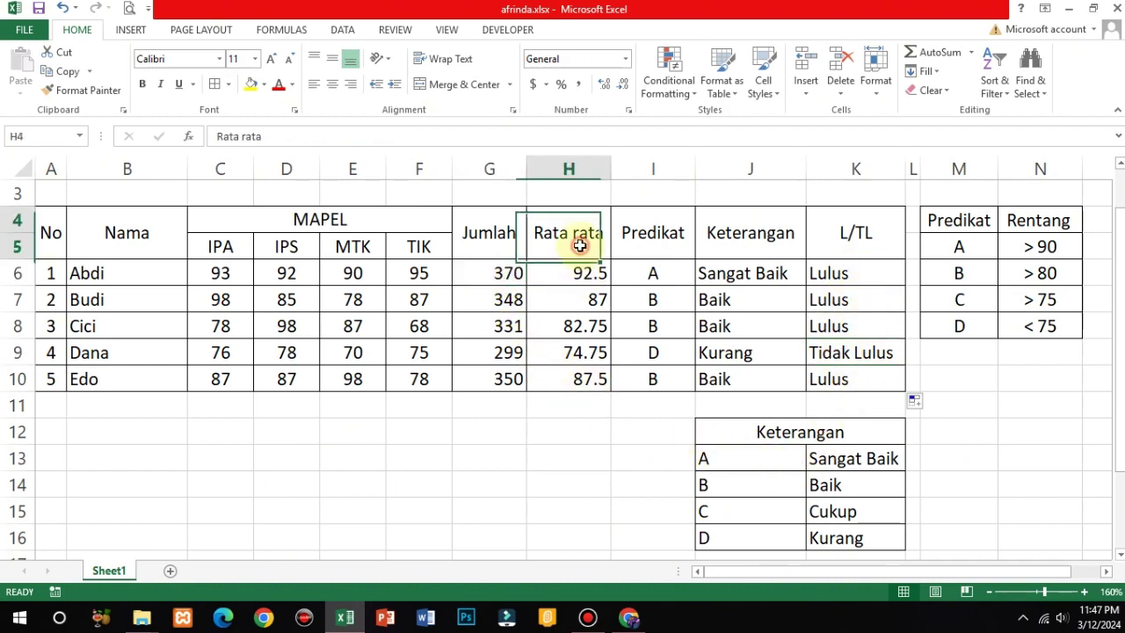
{"action": "left_click", "coordinate": [641, 248]}
{"action": "left_click", "coordinate": [738, 239]}
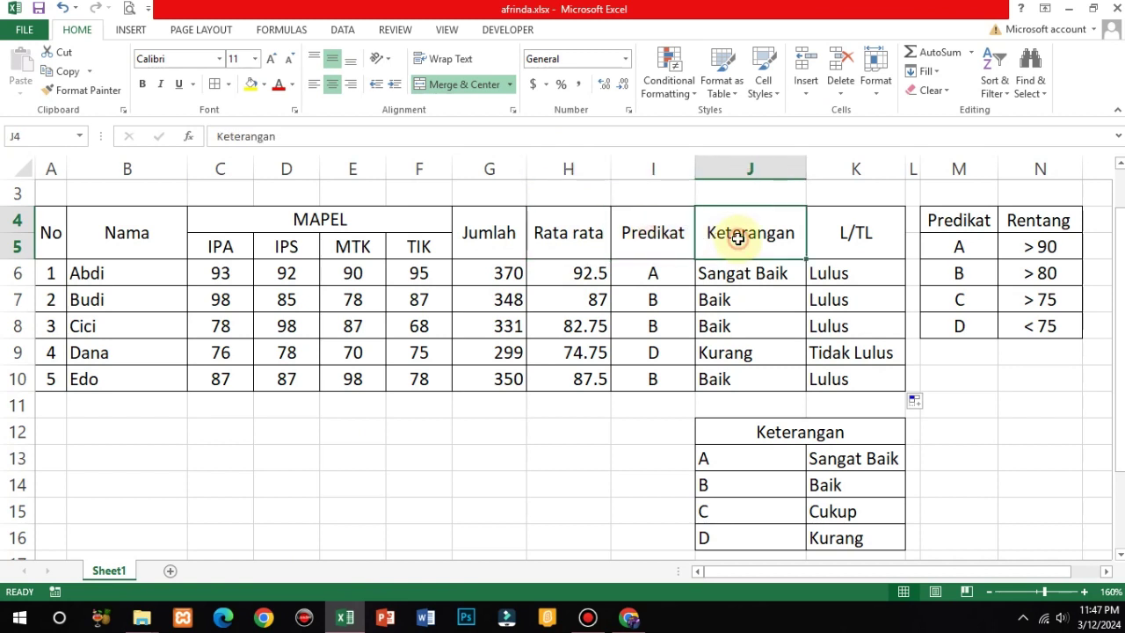
{"action": "left_click", "coordinate": [858, 234]}
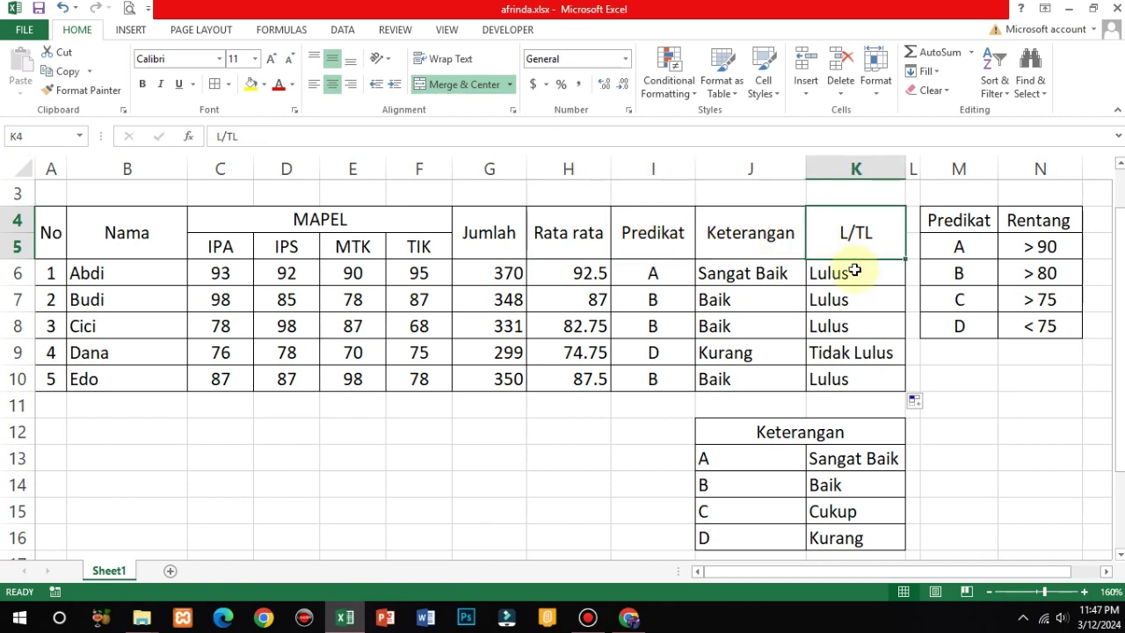
{"action": "left_click", "coordinate": [854, 270]}
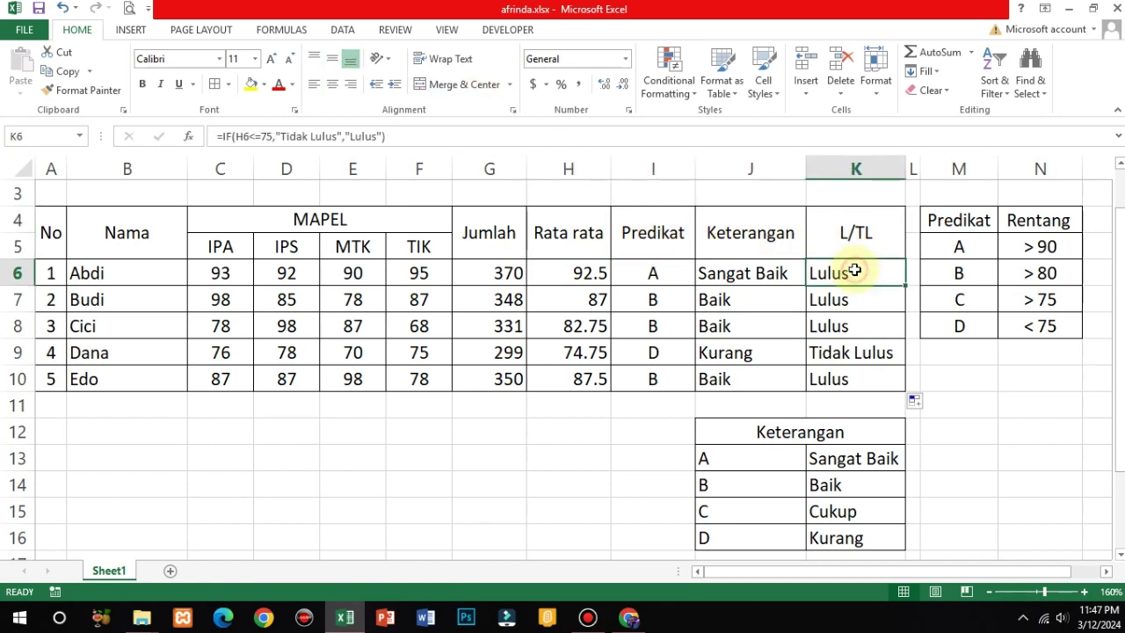
{"action": "left_click", "coordinate": [574, 427]}
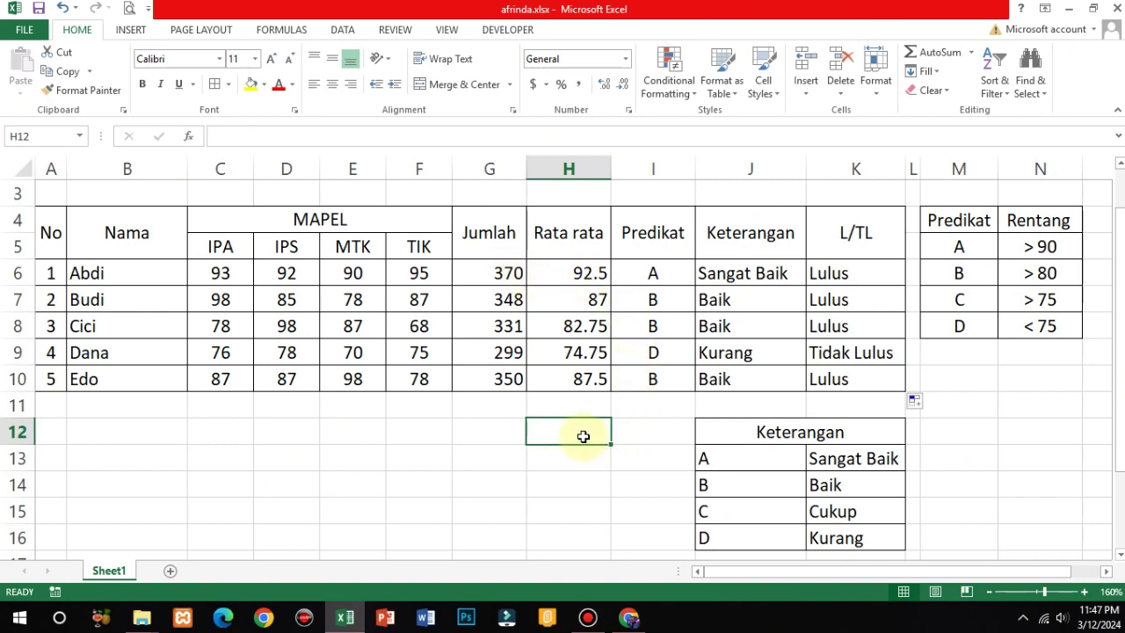
{"action": "left_click", "coordinate": [497, 430]}
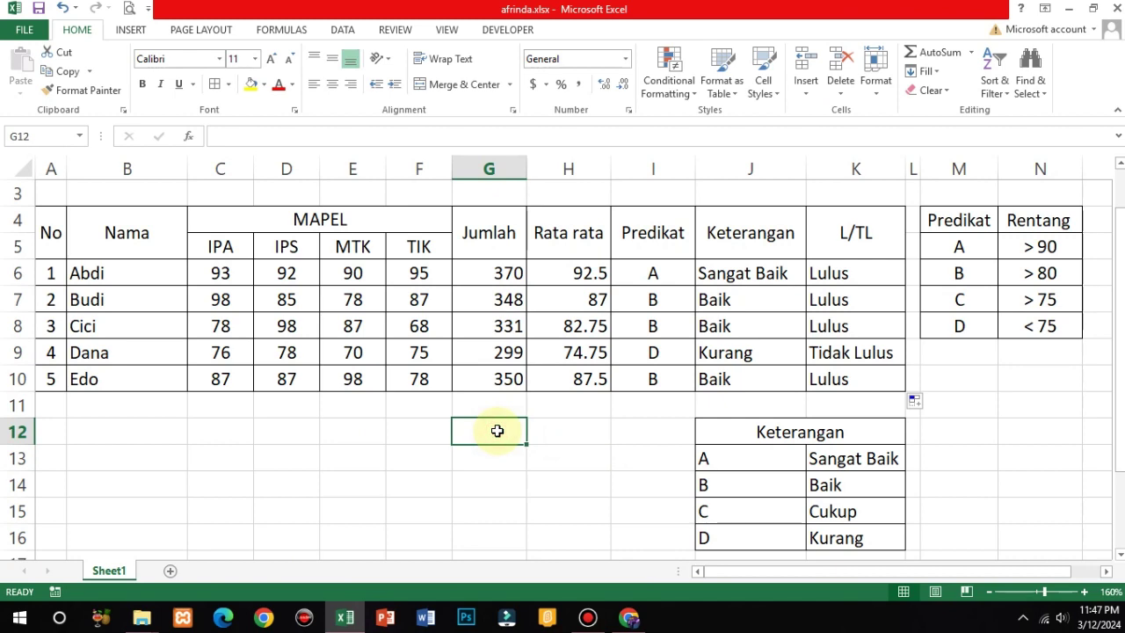